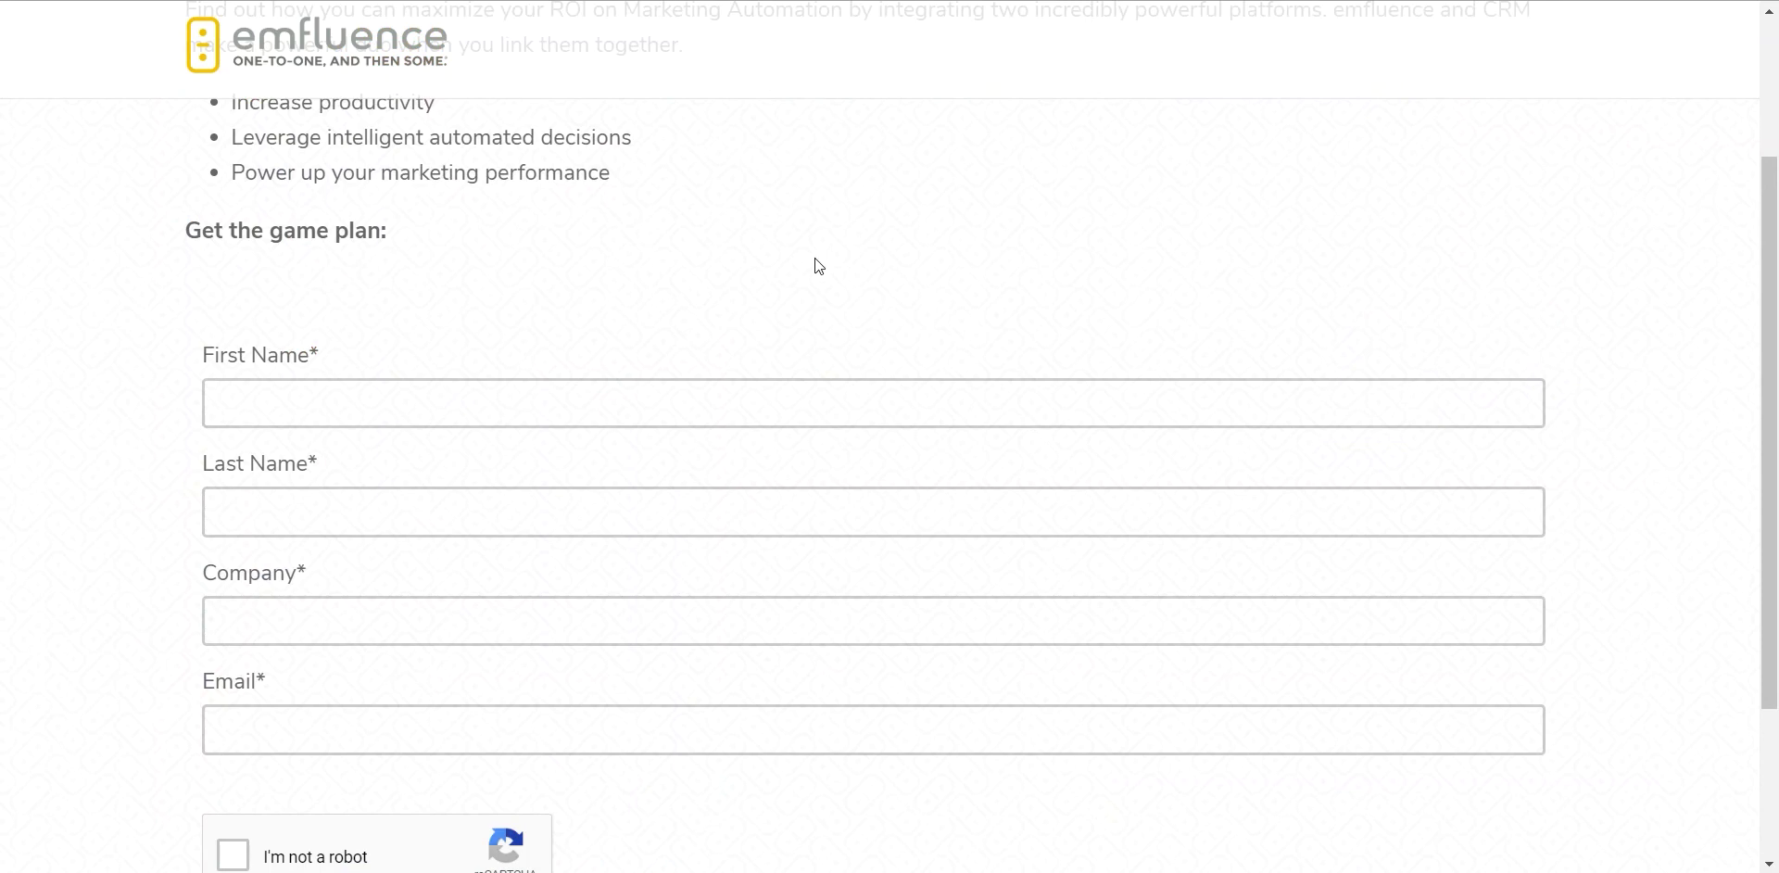
Step: Scroll through the landing page form, then return to the 'Solution Brief - emfluence for CRM' compose screen
scroll(819, 267, "up", 2)
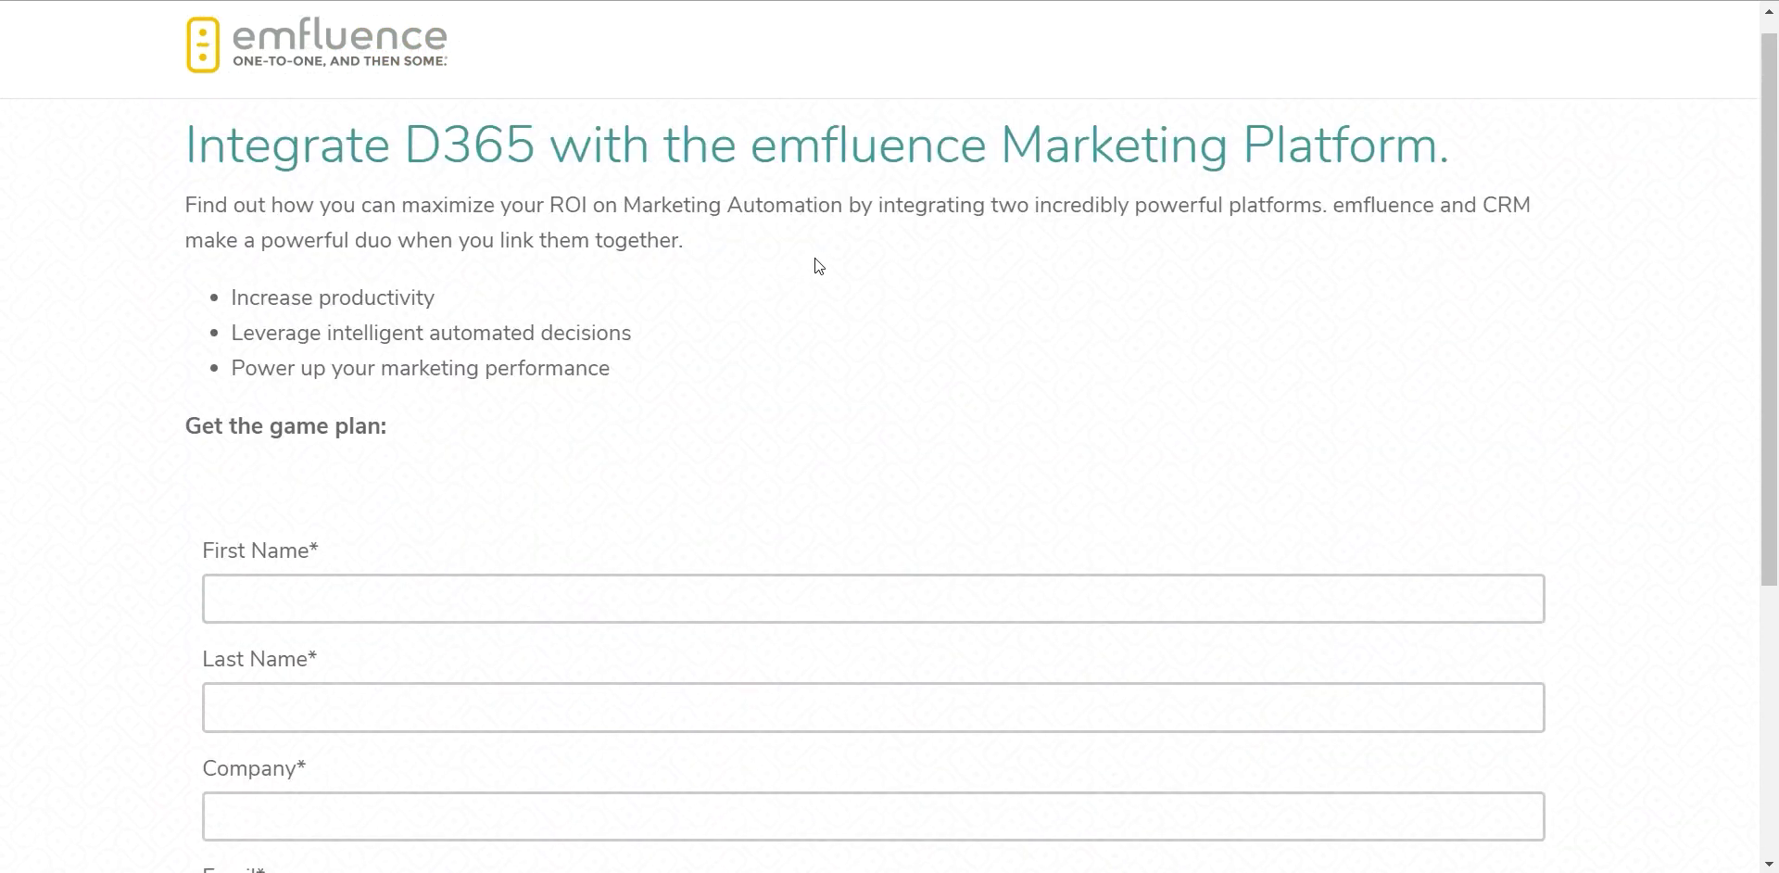
scroll(820, 267, "up", 1)
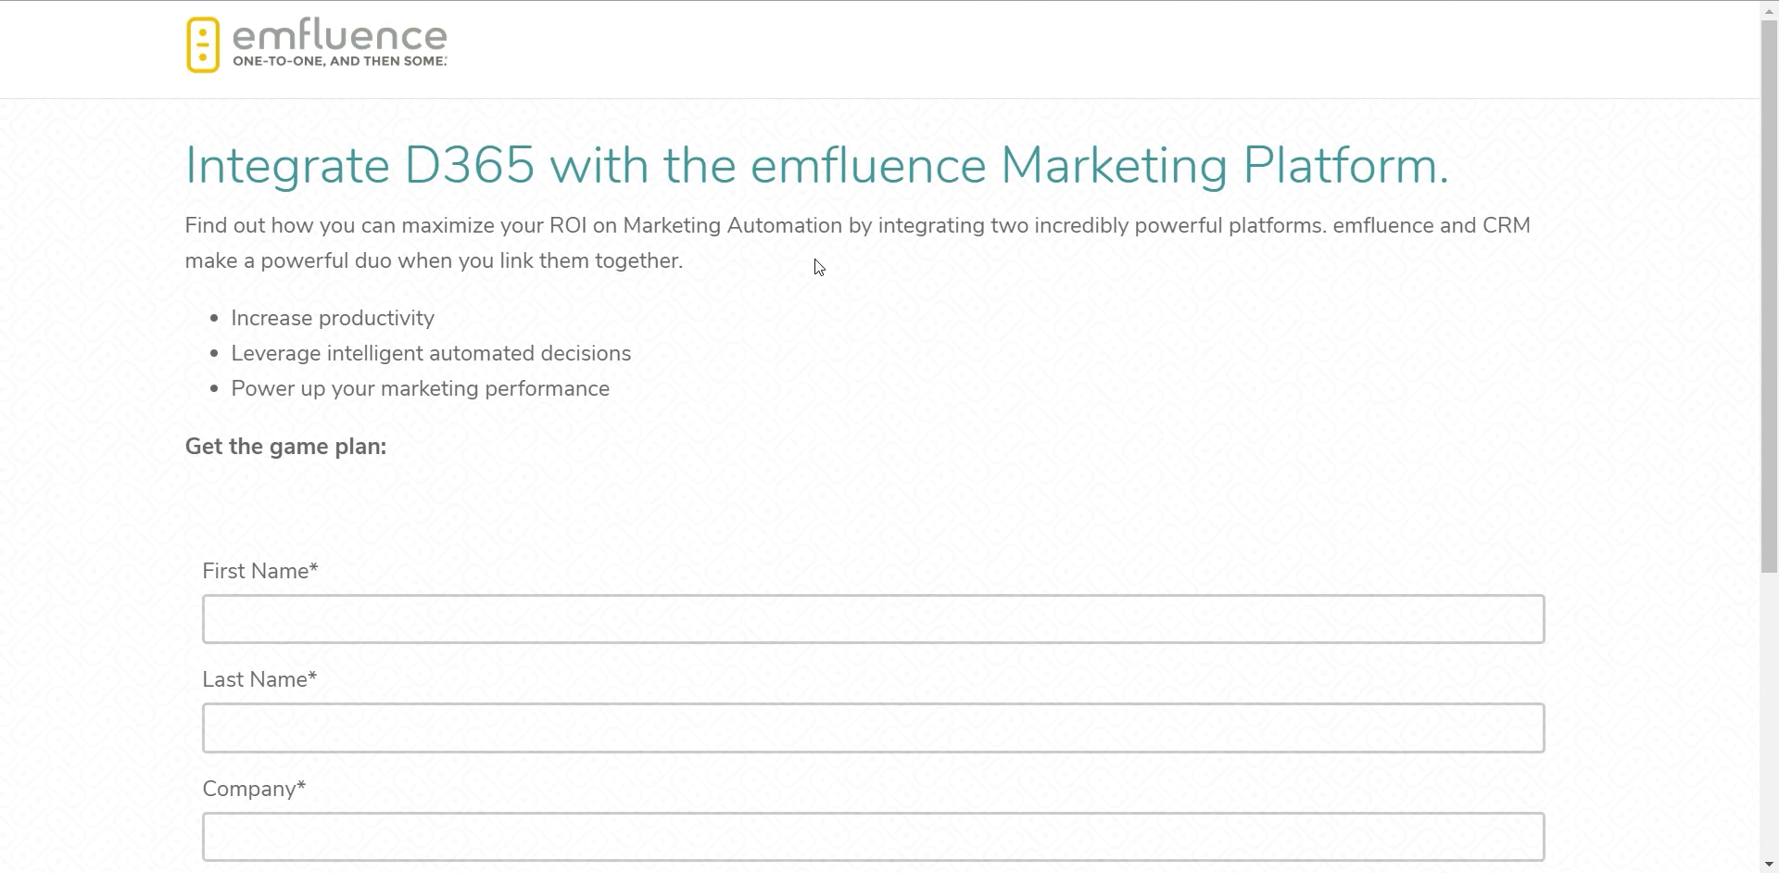
scroll(843, 347, "down", 1)
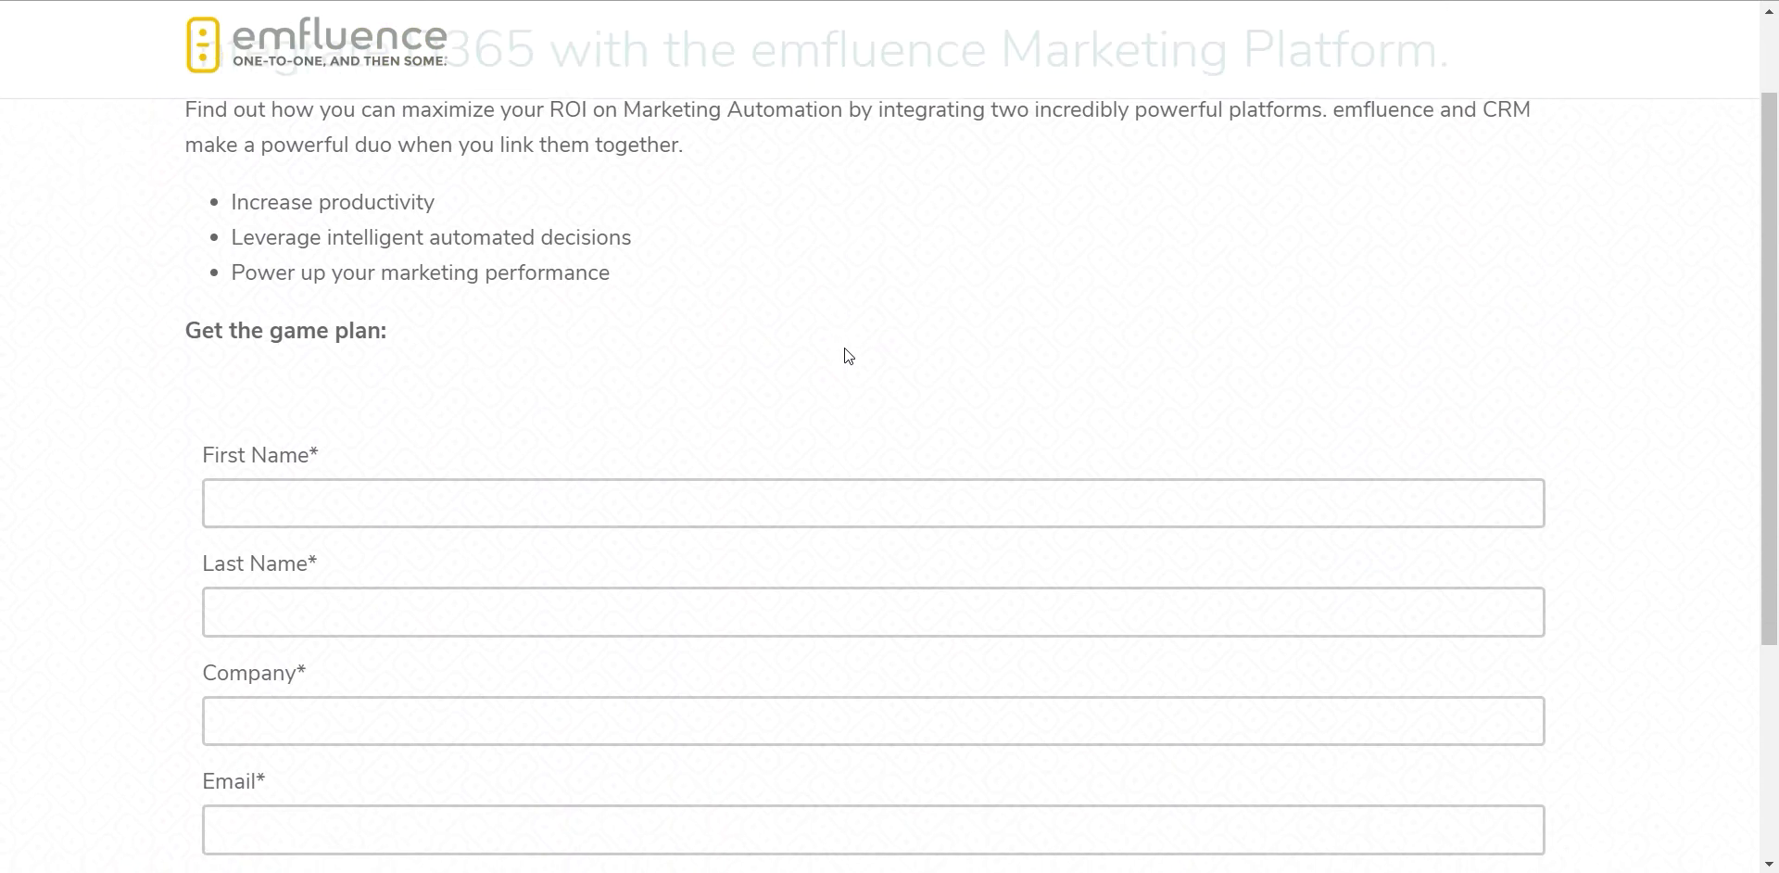
scroll(843, 349, "down", 1)
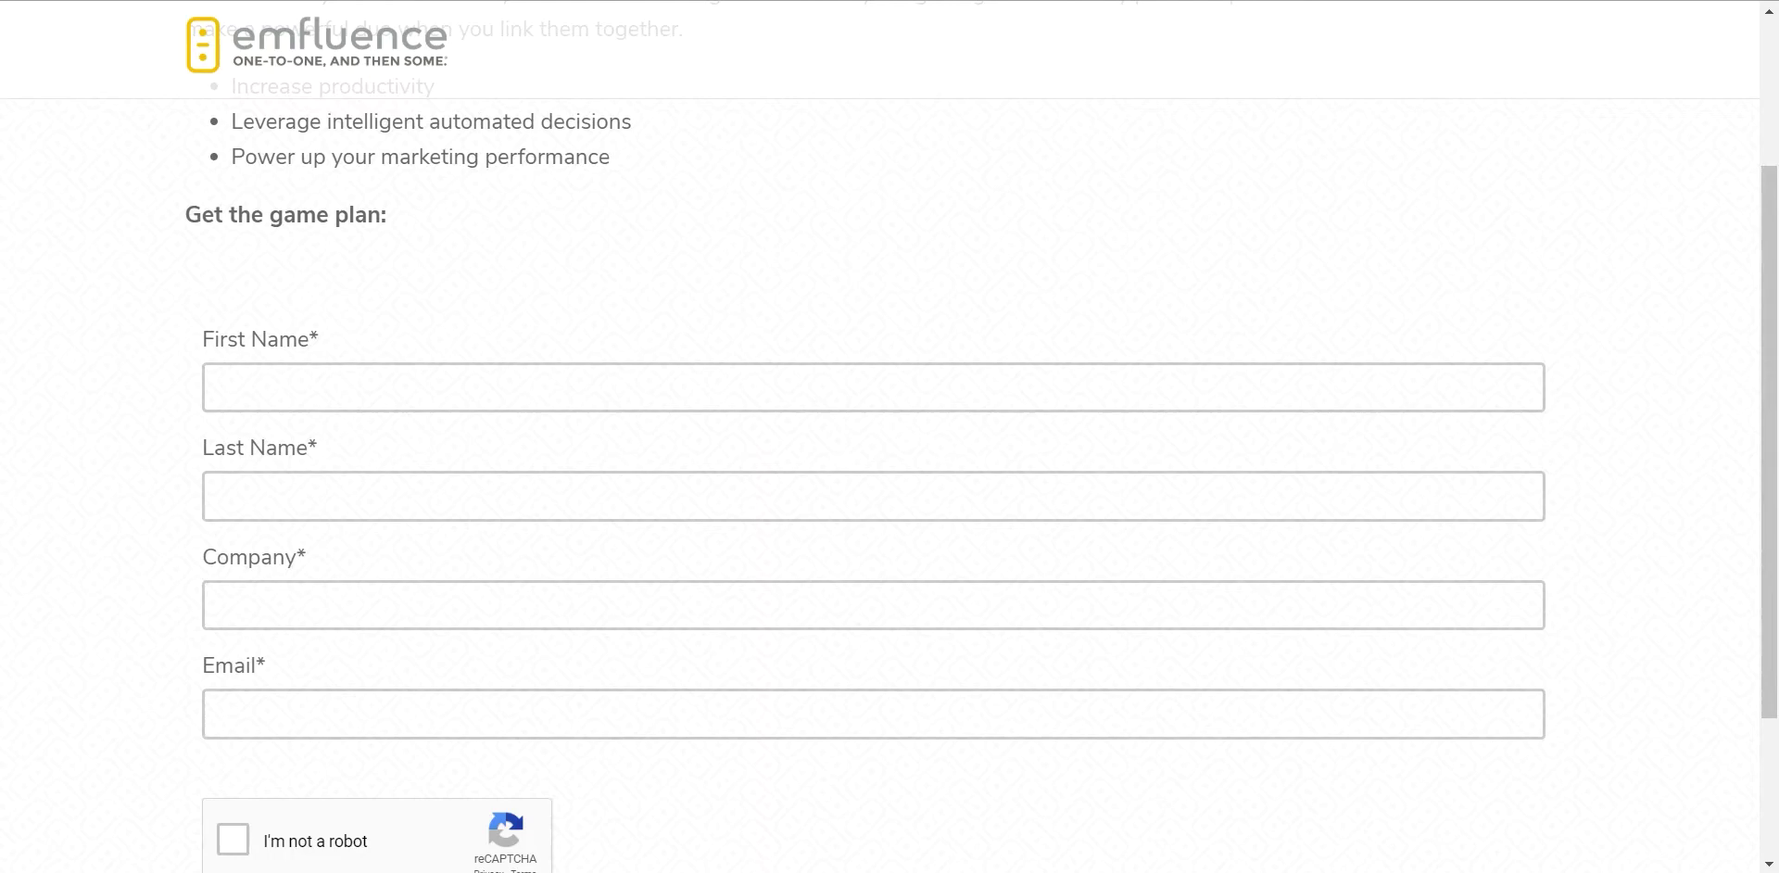
key("ctrl+Tab")
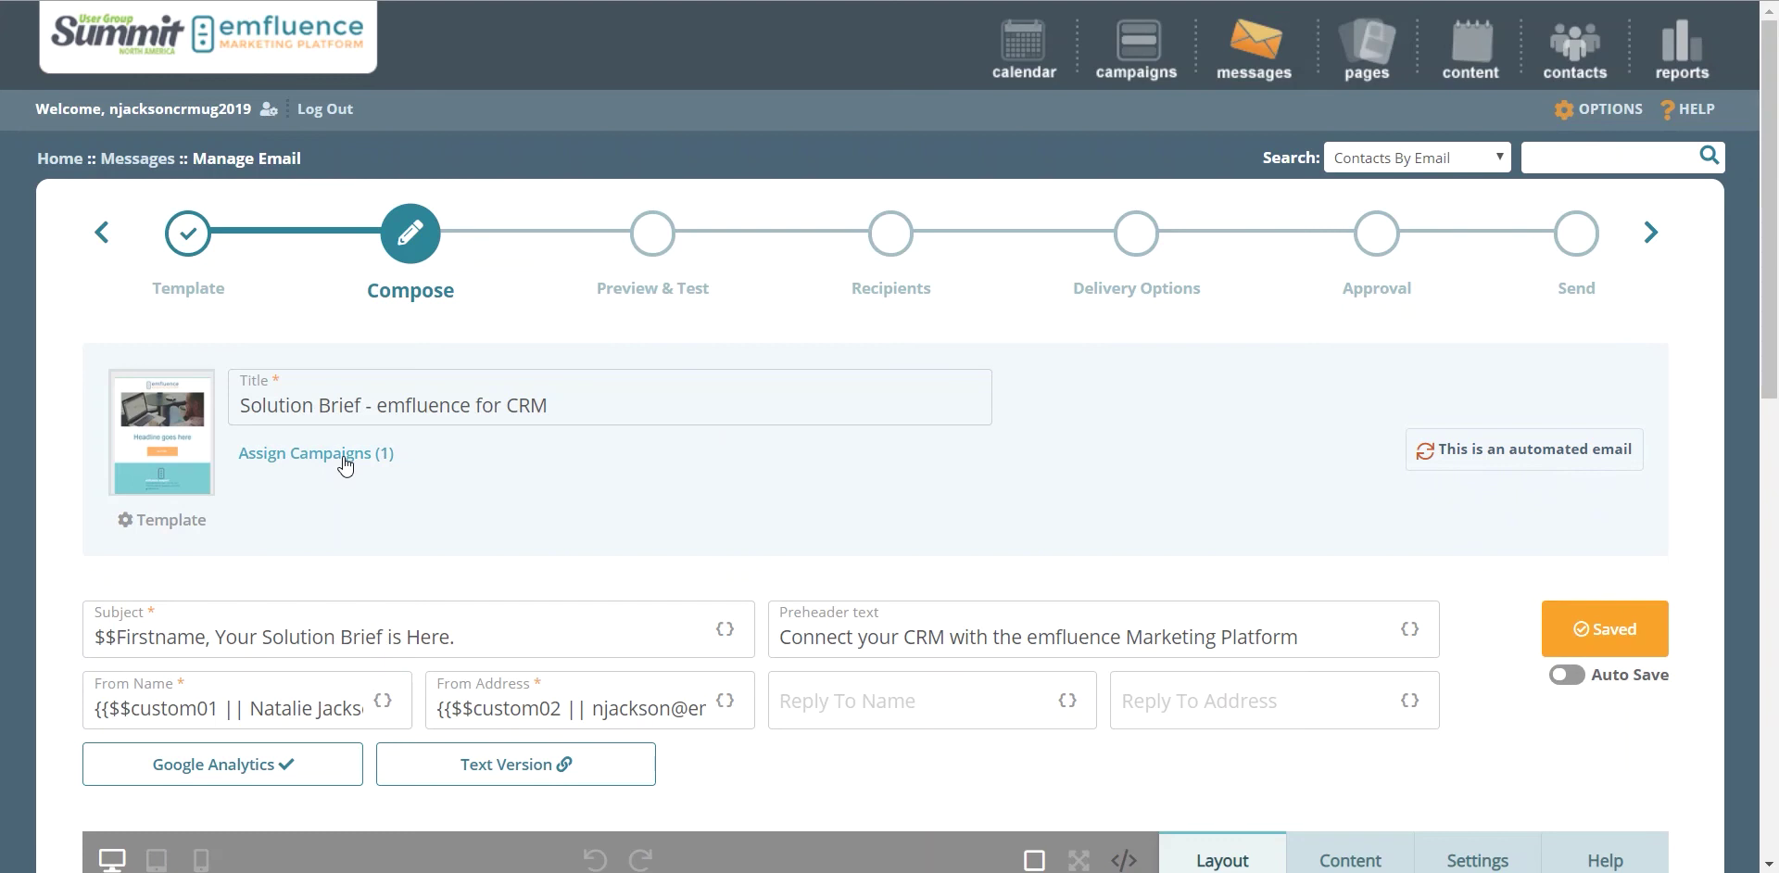
scroll(652, 487, "down", 4)
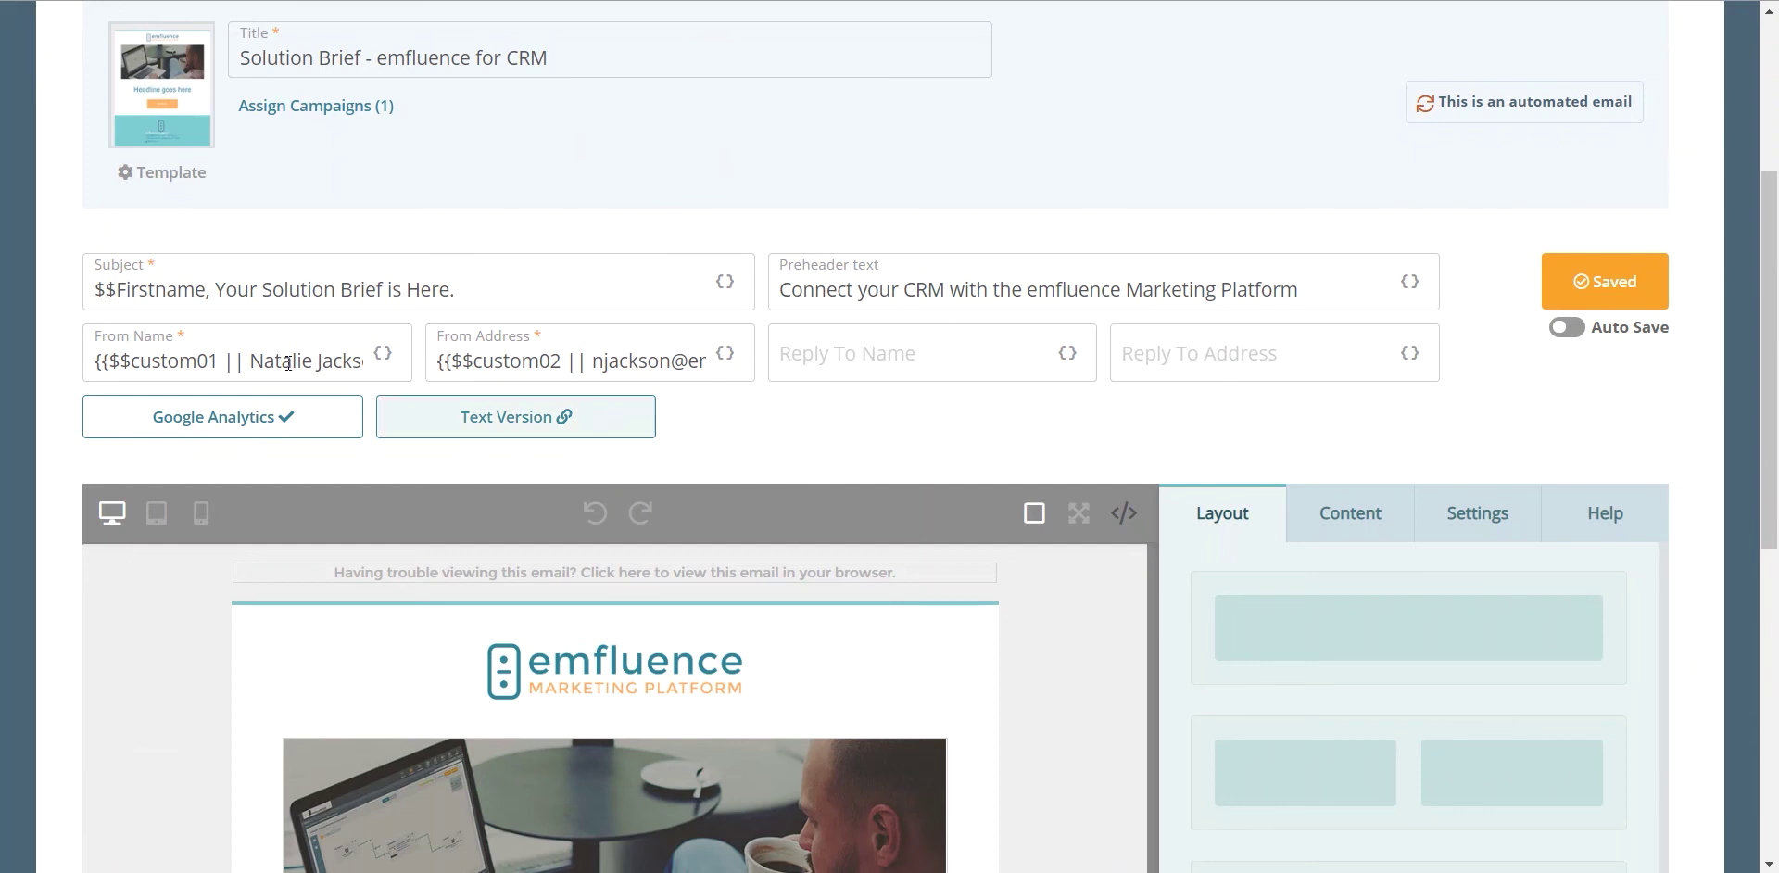
left_click_drag(206, 289, 104, 289)
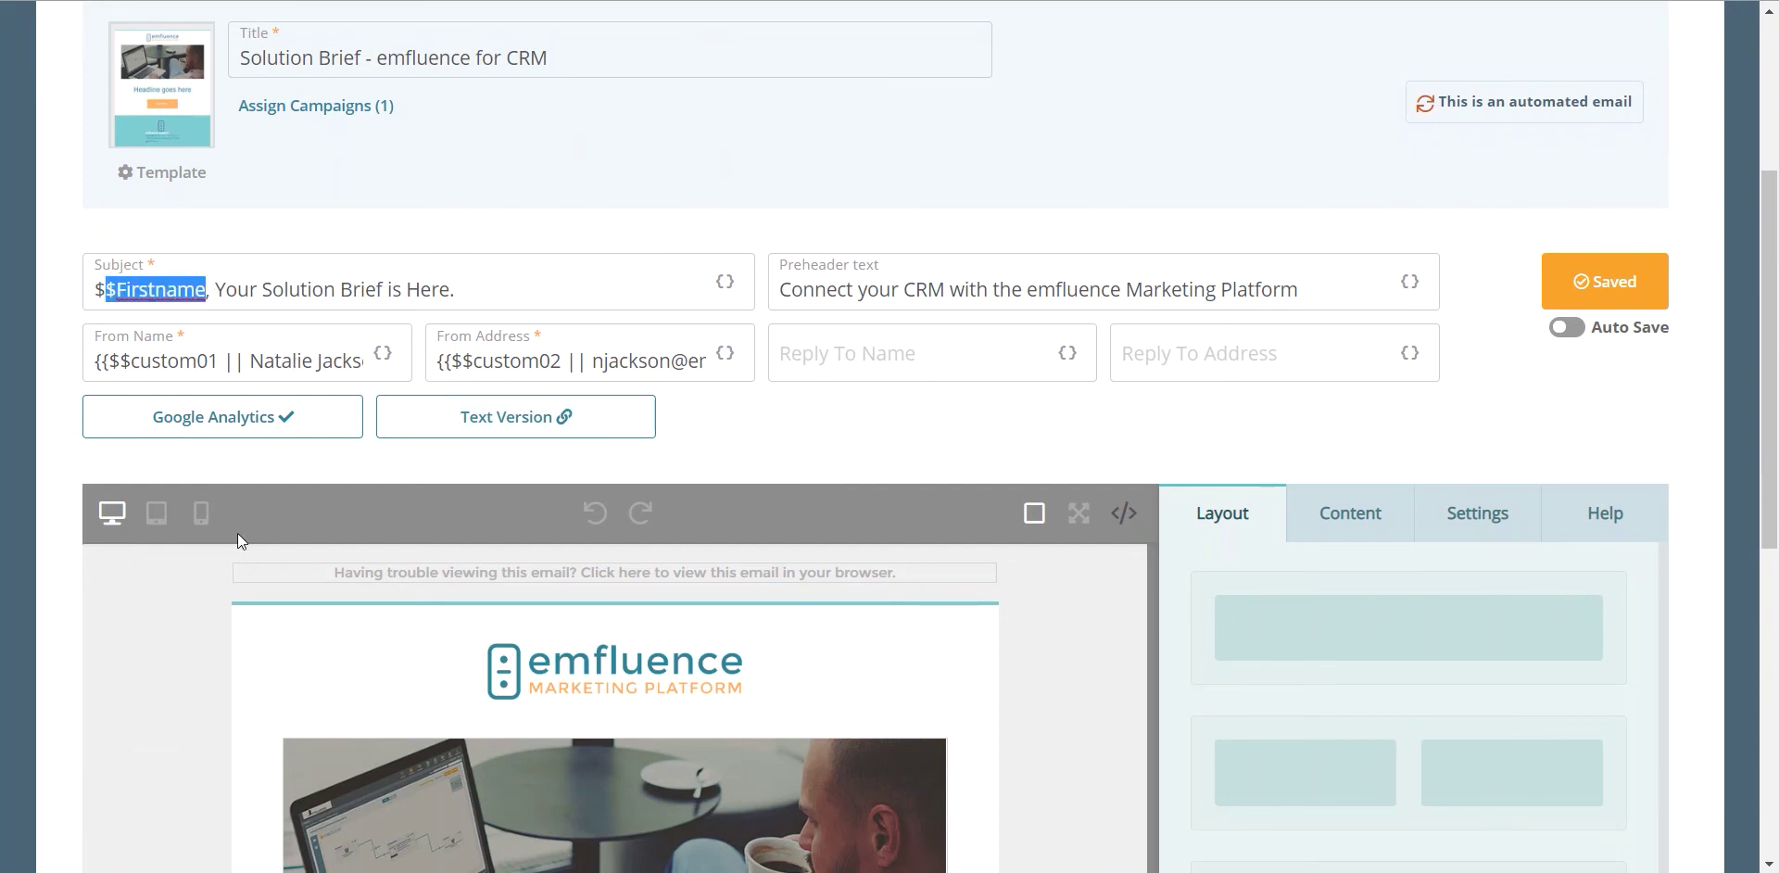
left_click(766, 436)
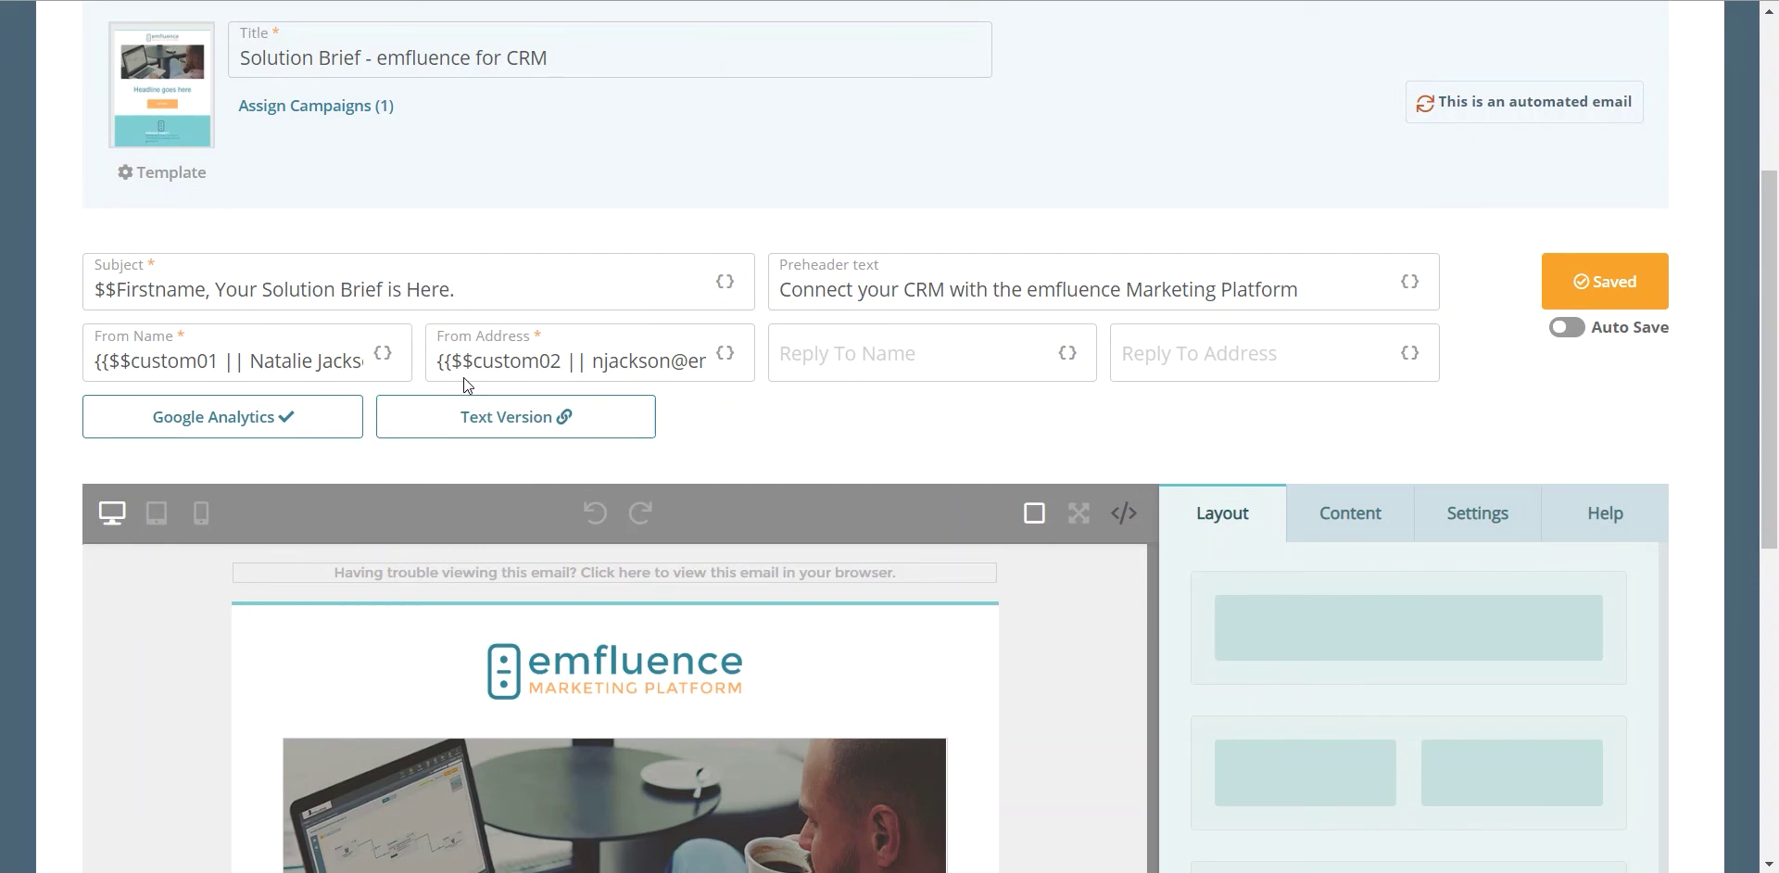
Step: Set From Name to the Account Rep custom field $$custom01, with the rep's full name as fallback
left_click(387, 352)
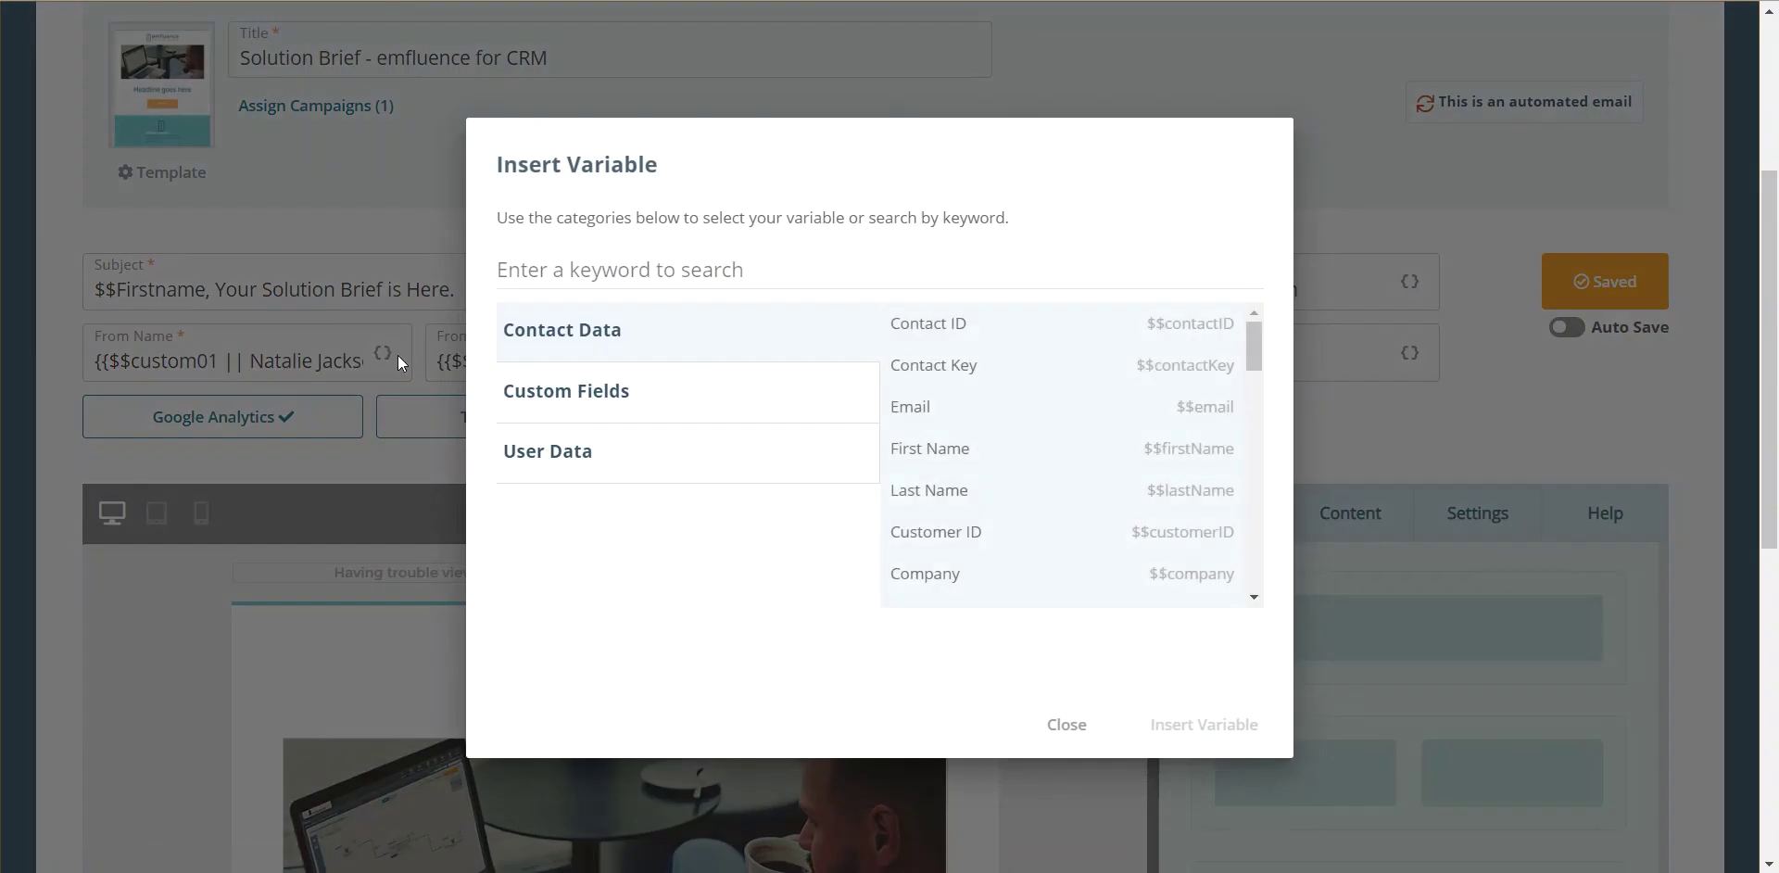
left_click(642, 414)
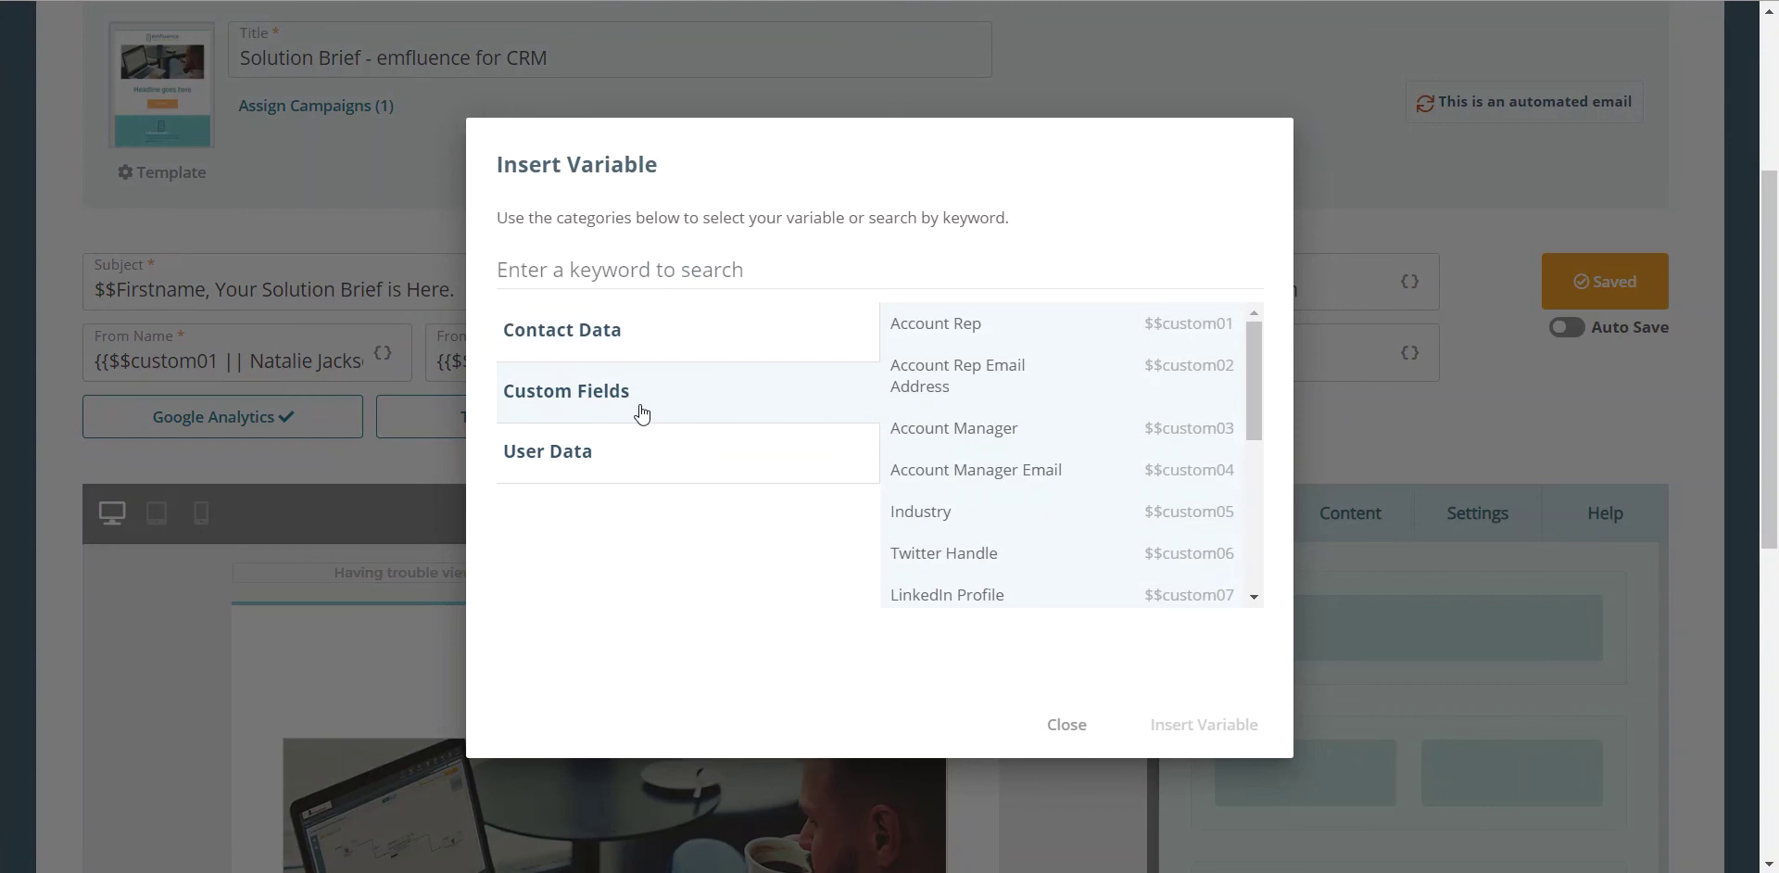
left_click(963, 325)
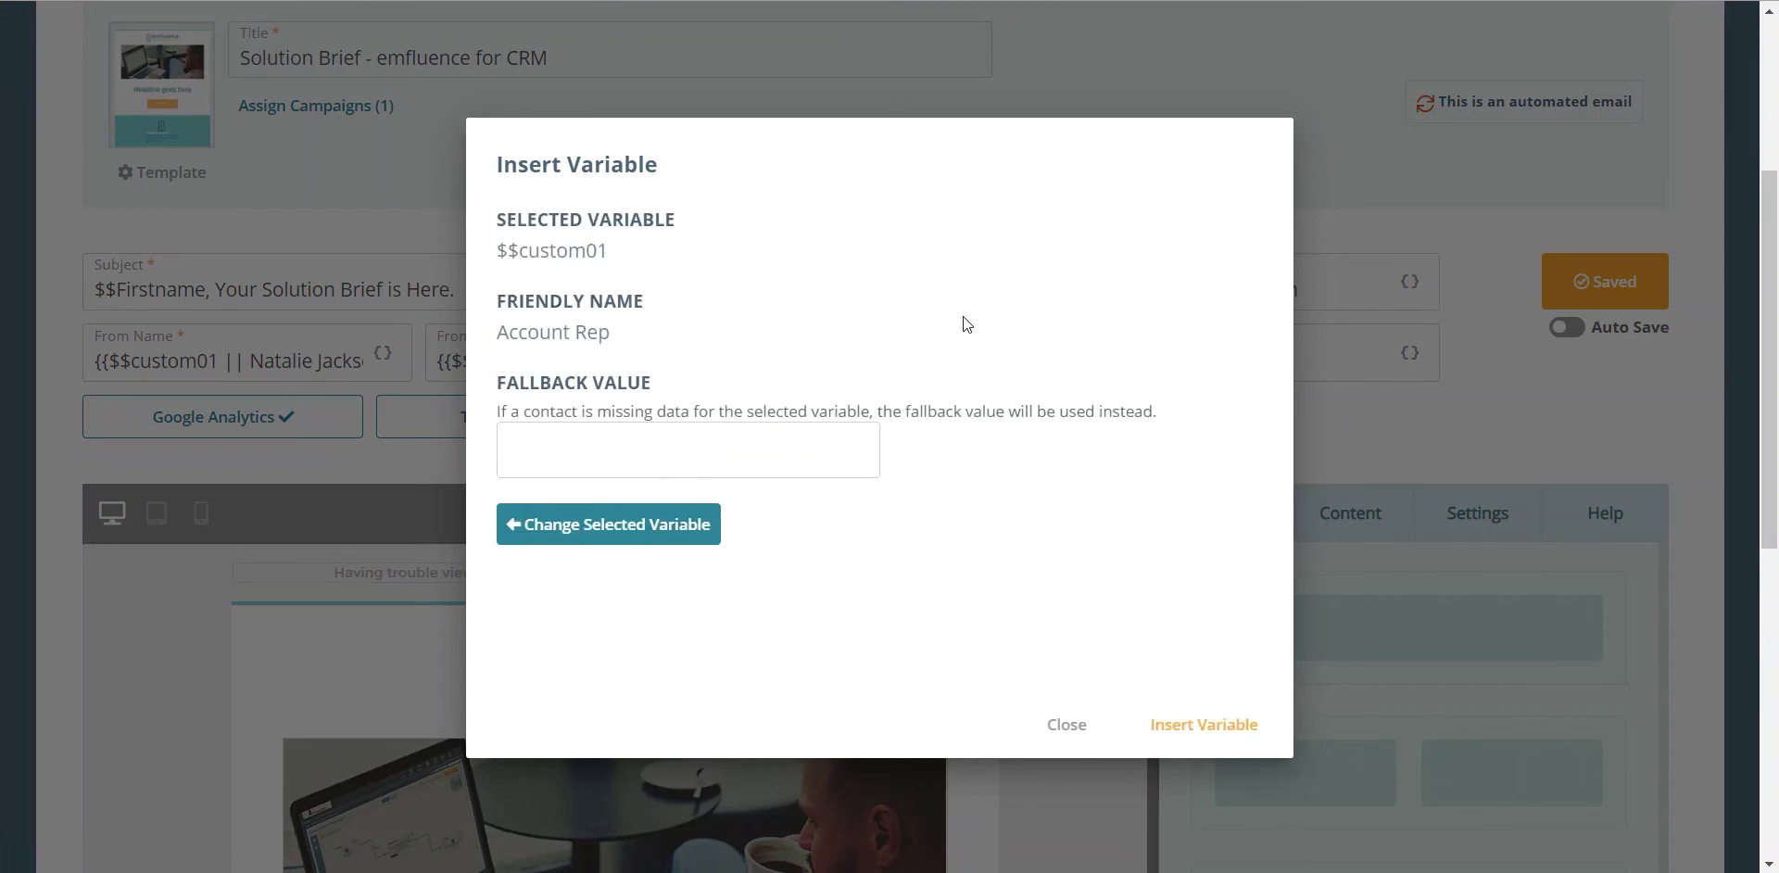
left_click(722, 452)
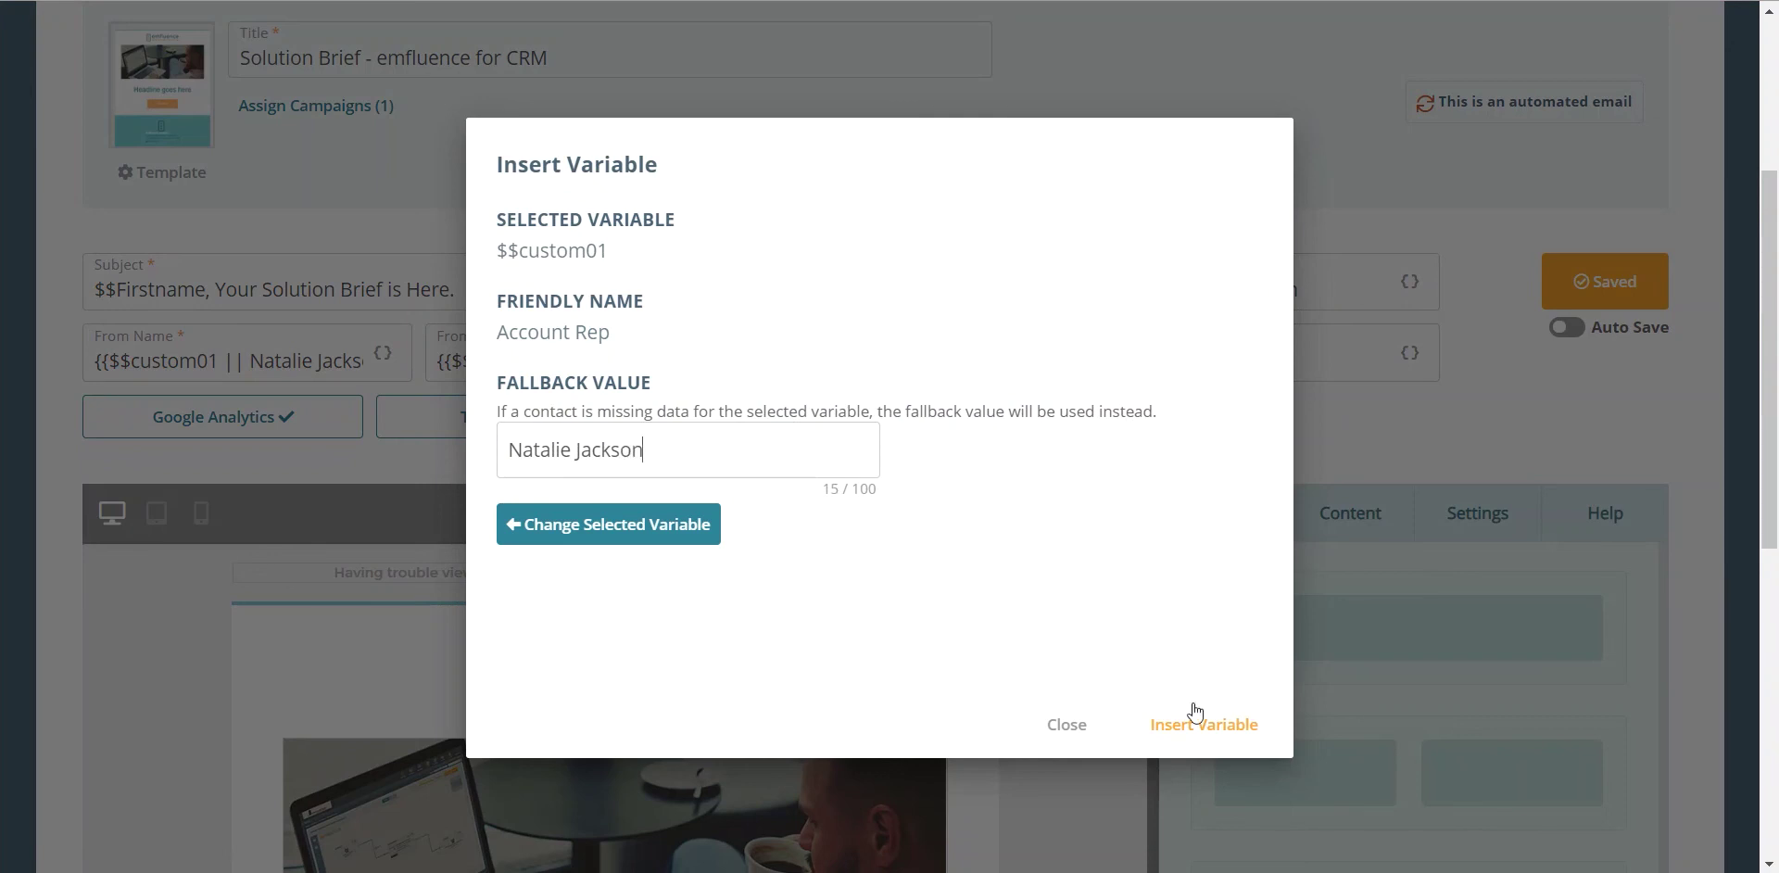
left_click(1199, 724)
Step: Expand the email editor to fullscreen and show the Download Now! button's settings with its custom URL
scroll(1017, 683, "down", 1)
scroll(1018, 684, "down", 3)
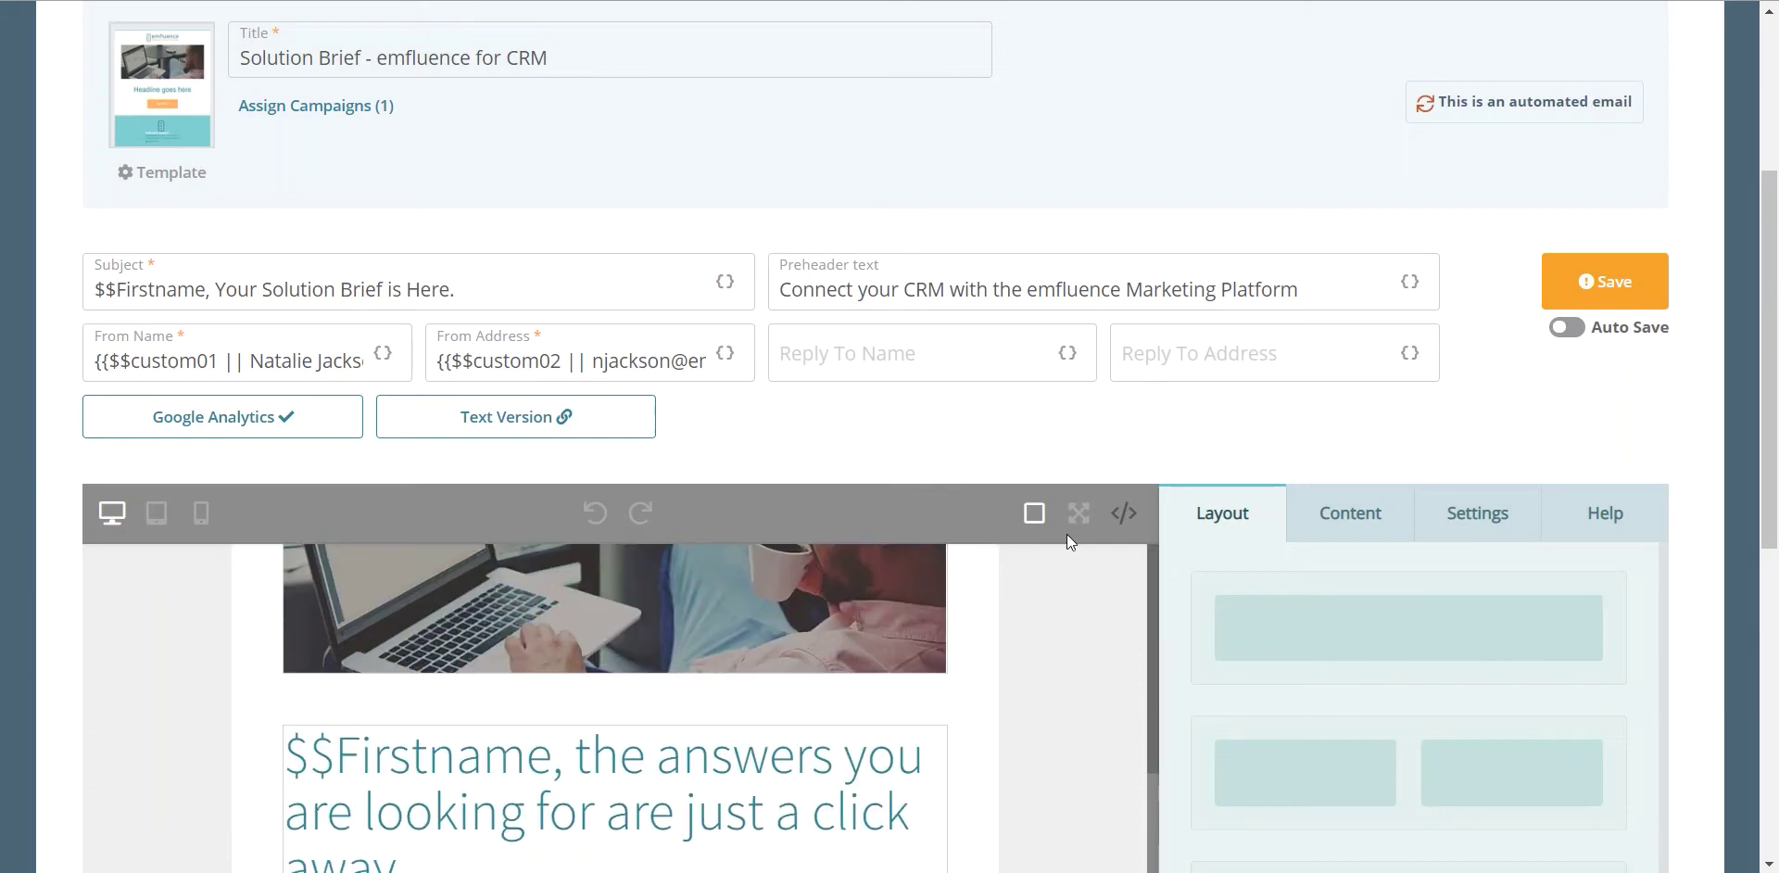
left_click(1075, 514)
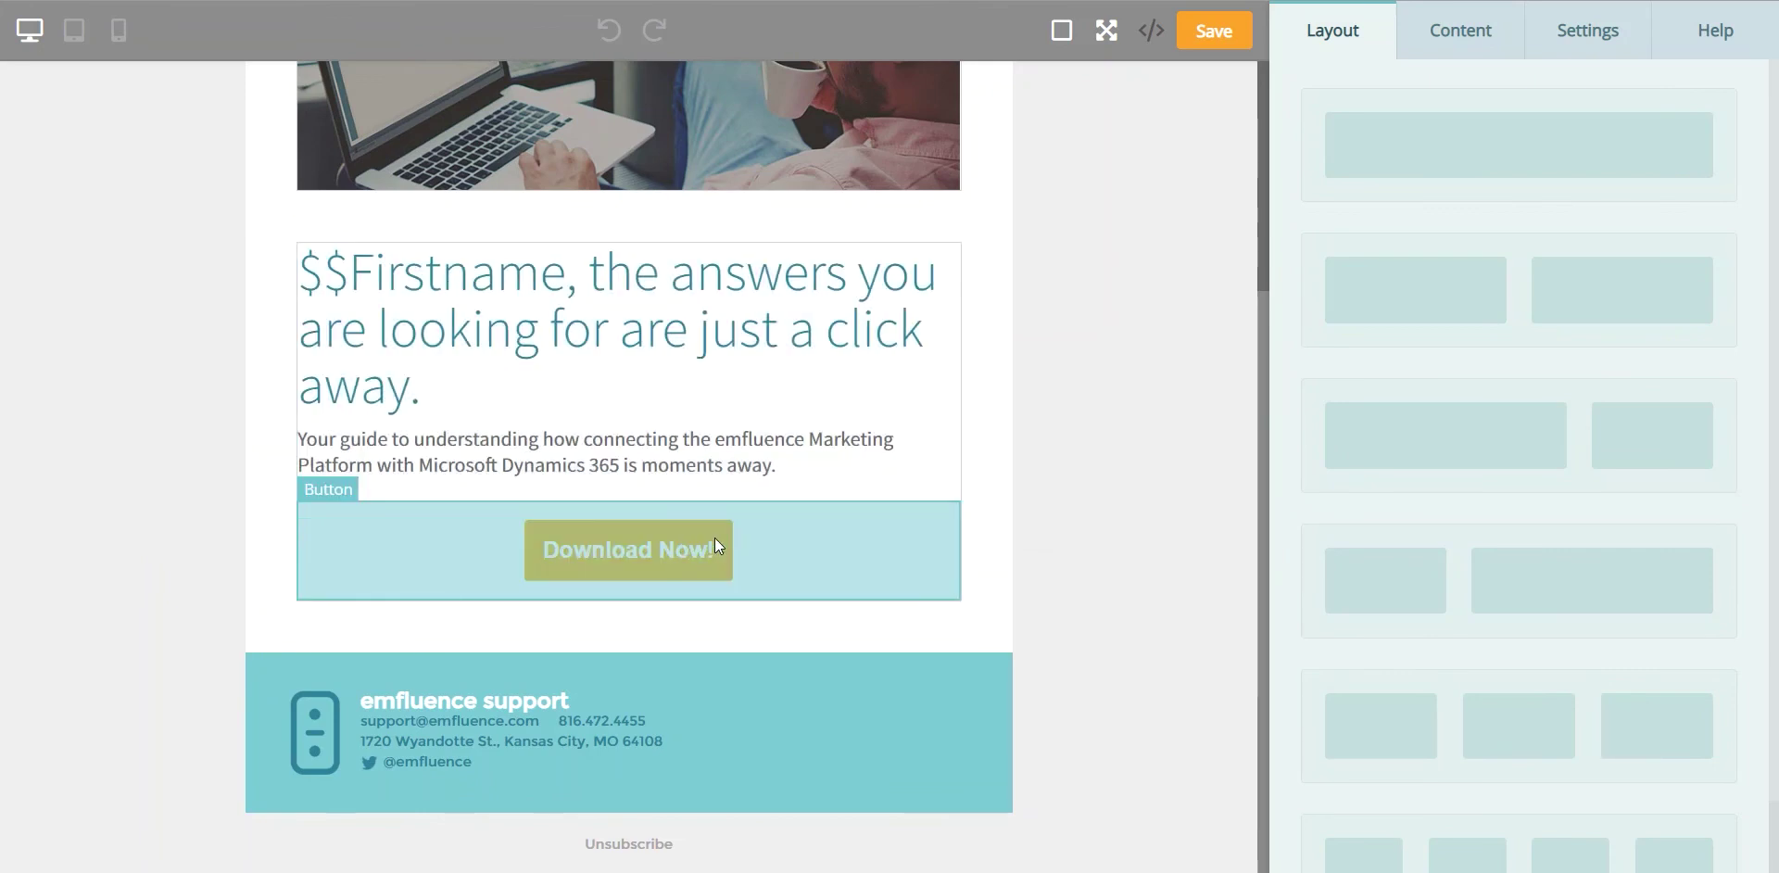
left_click(715, 543)
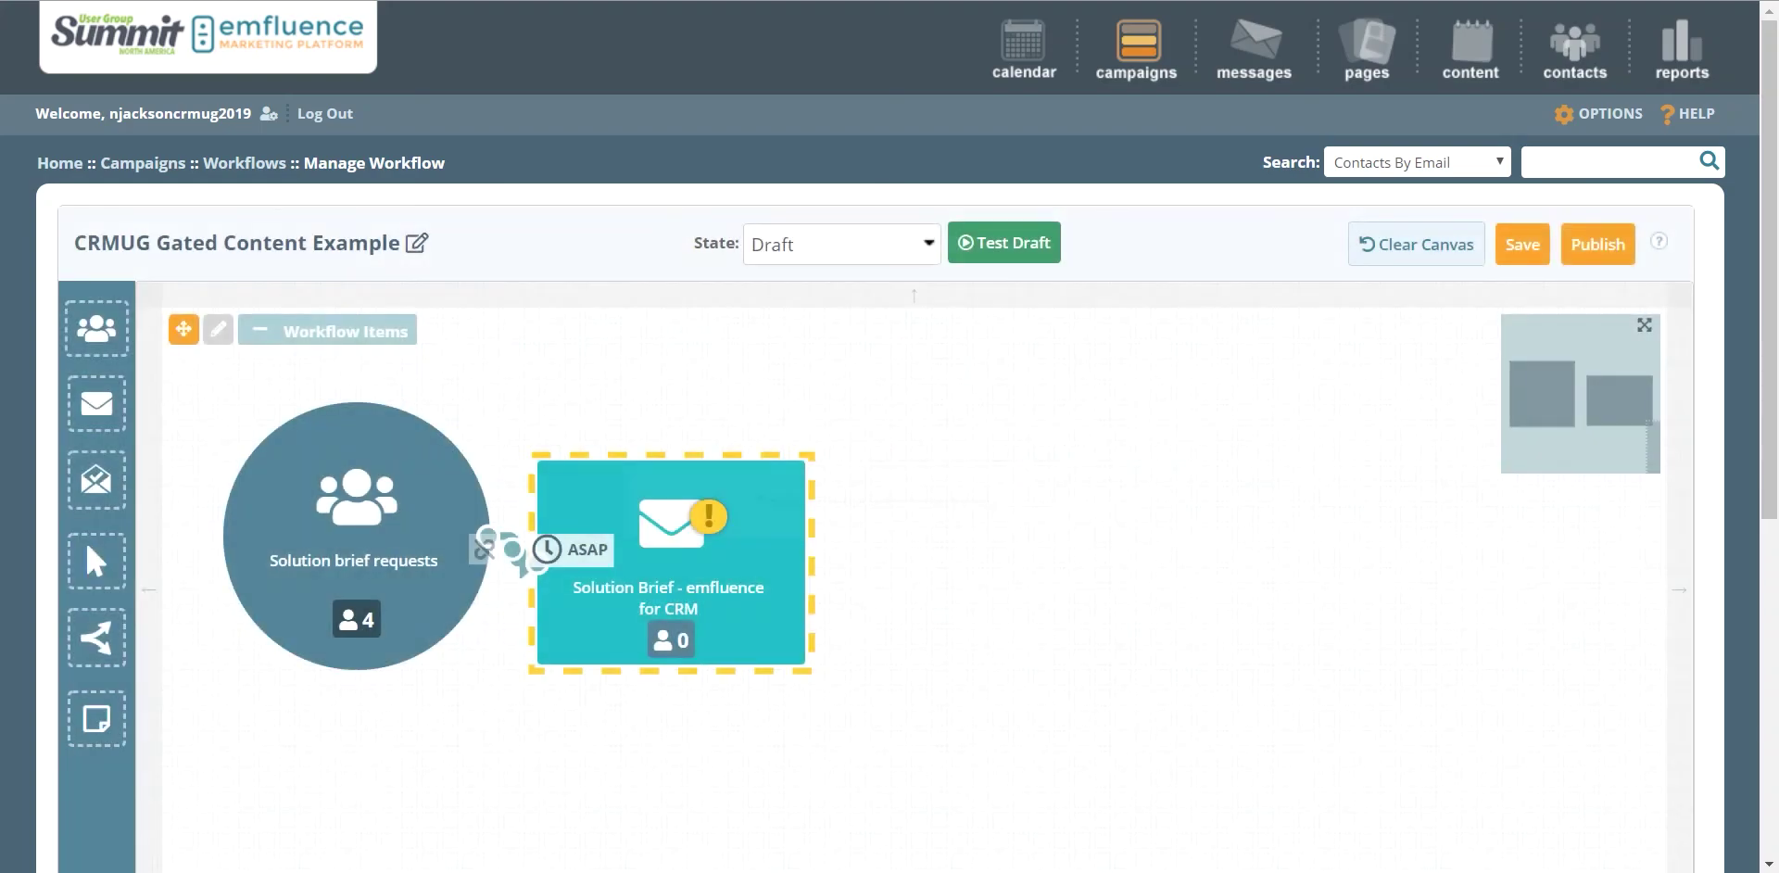
Step: Place a decision step beside the Solution Brief email, link the email to it, and configure it
mouse_move(466, 387)
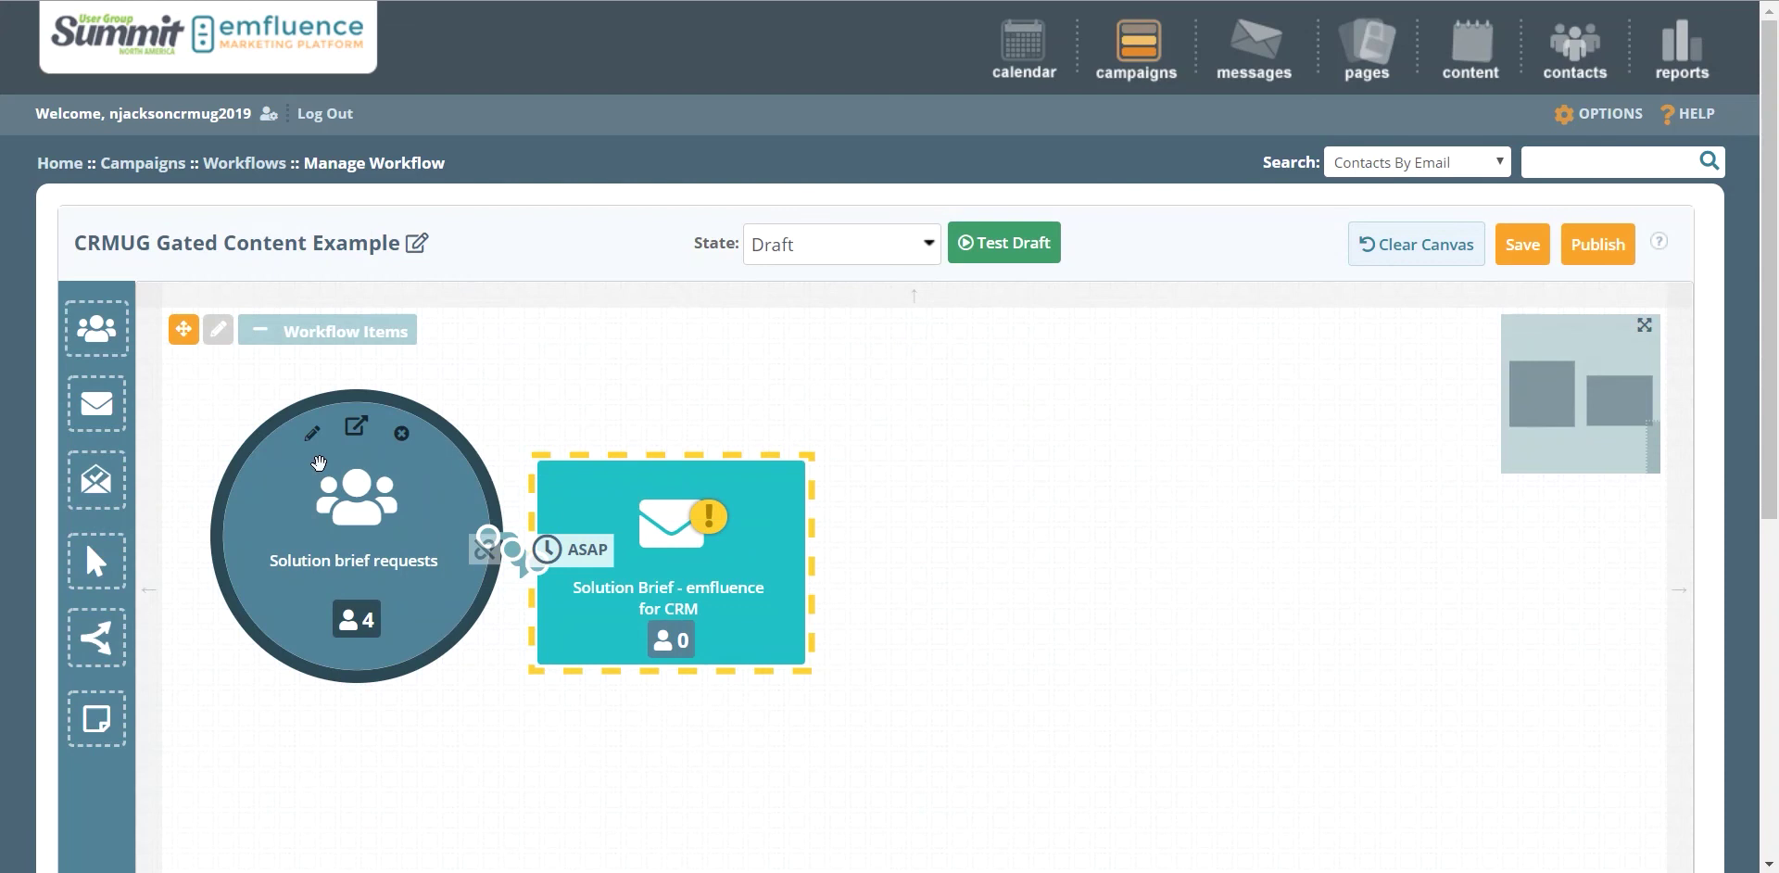
mouse_move(709, 643)
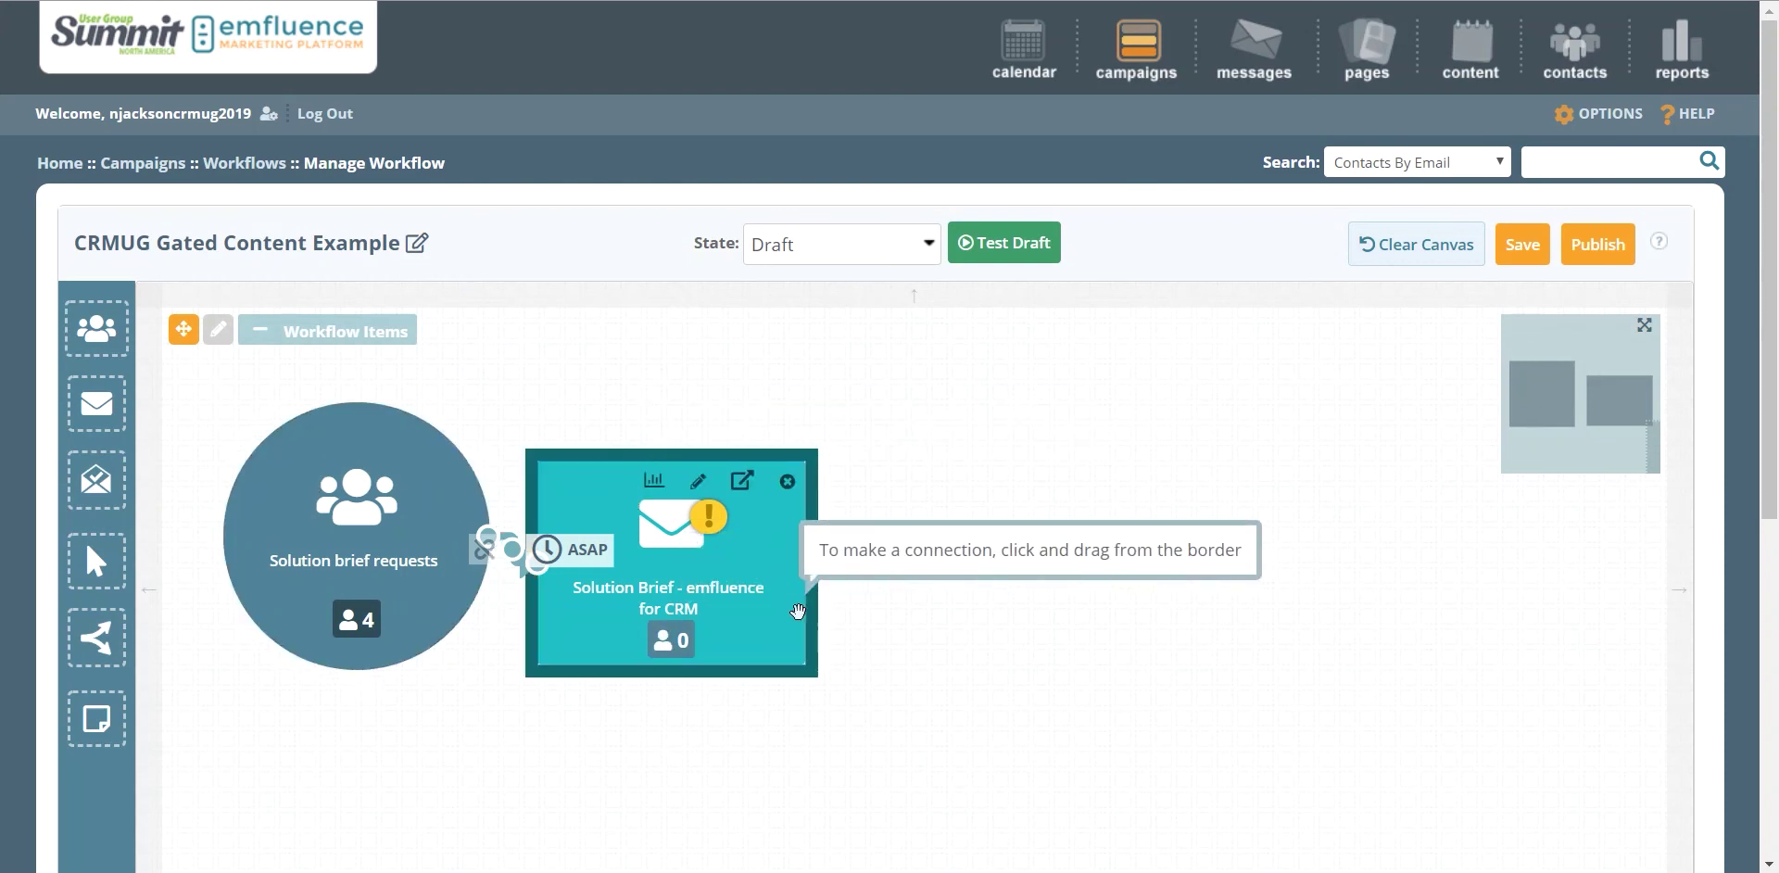
left_click(797, 610)
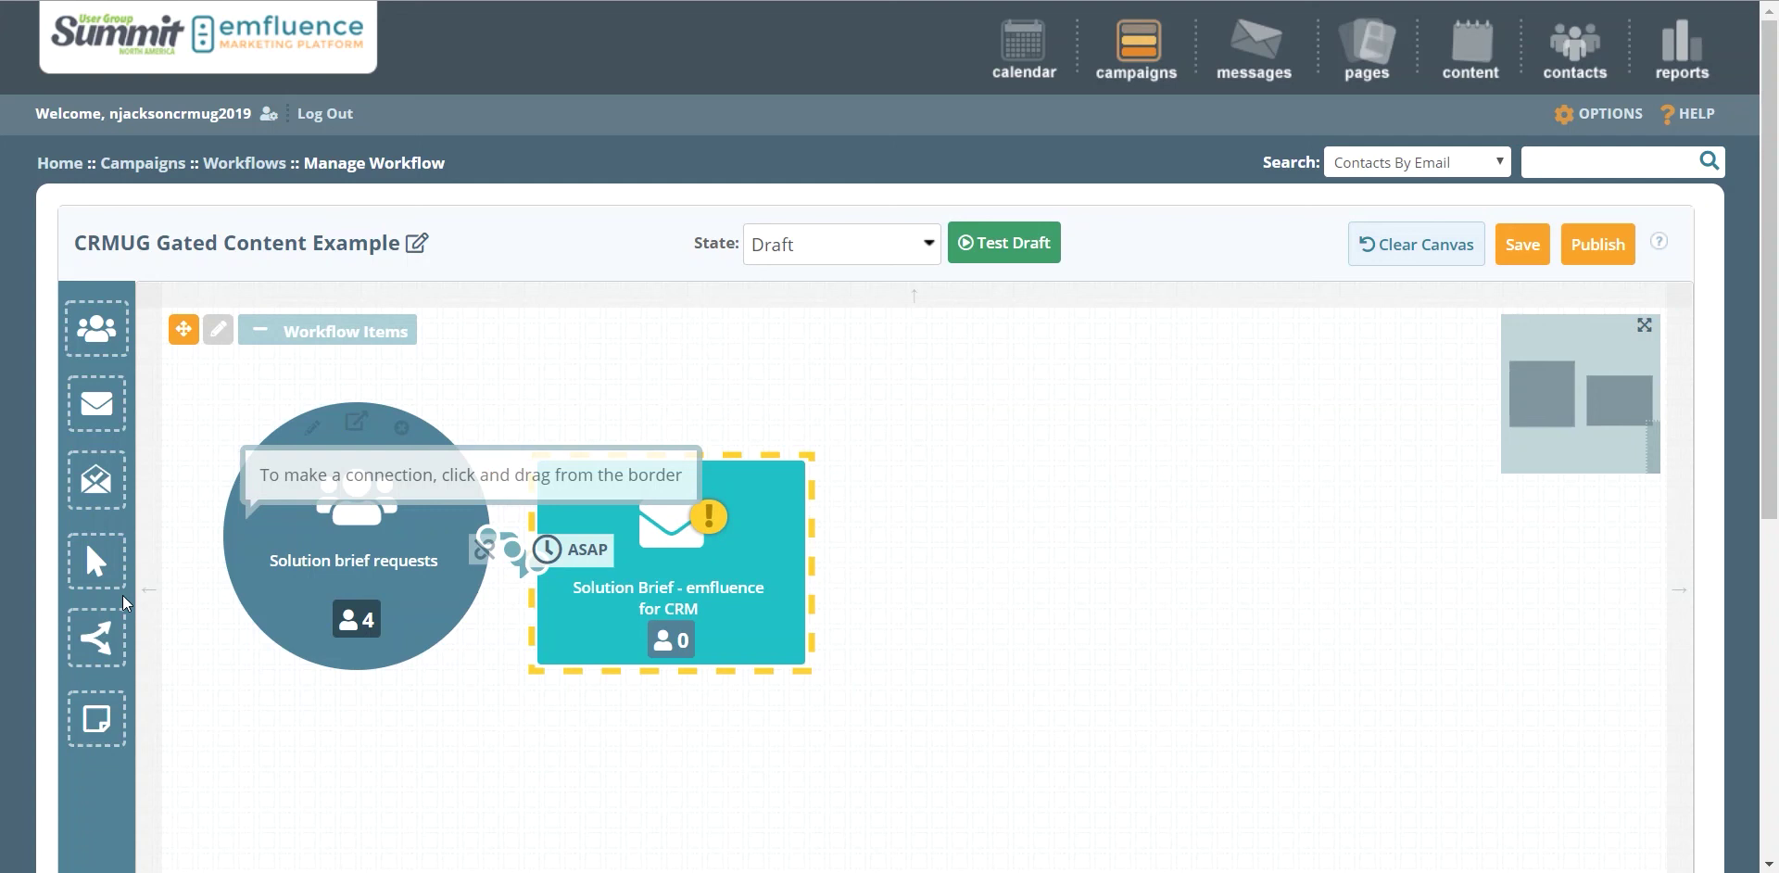
left_click_drag(95, 646, 931, 552)
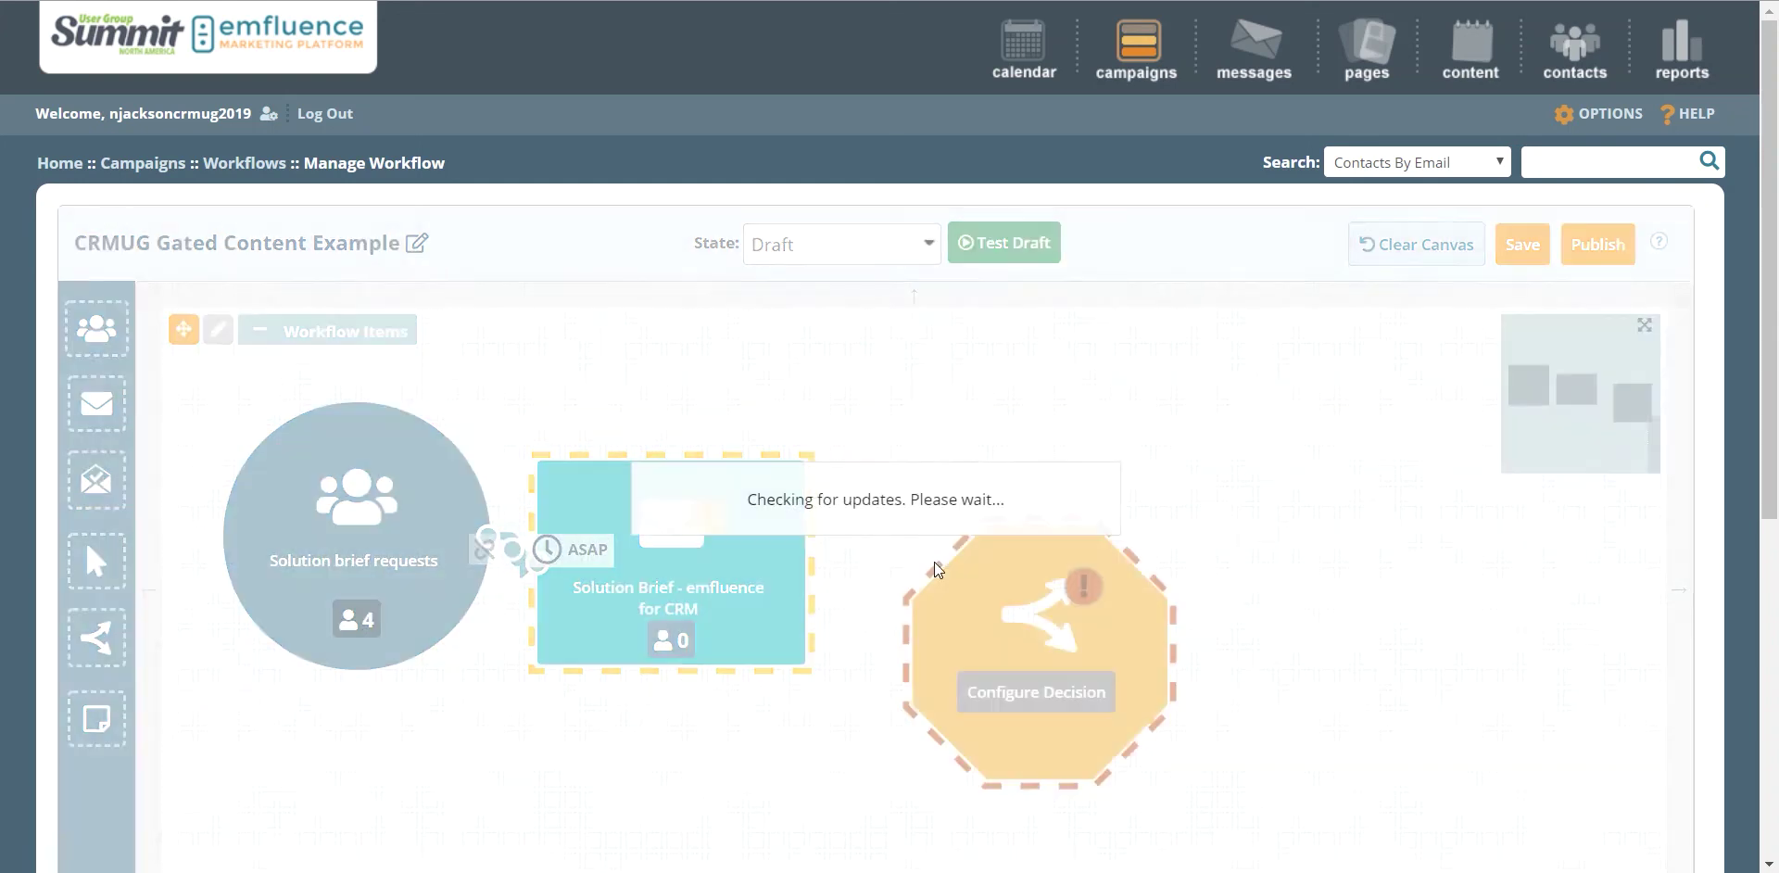
left_click_drag(962, 615, 912, 534)
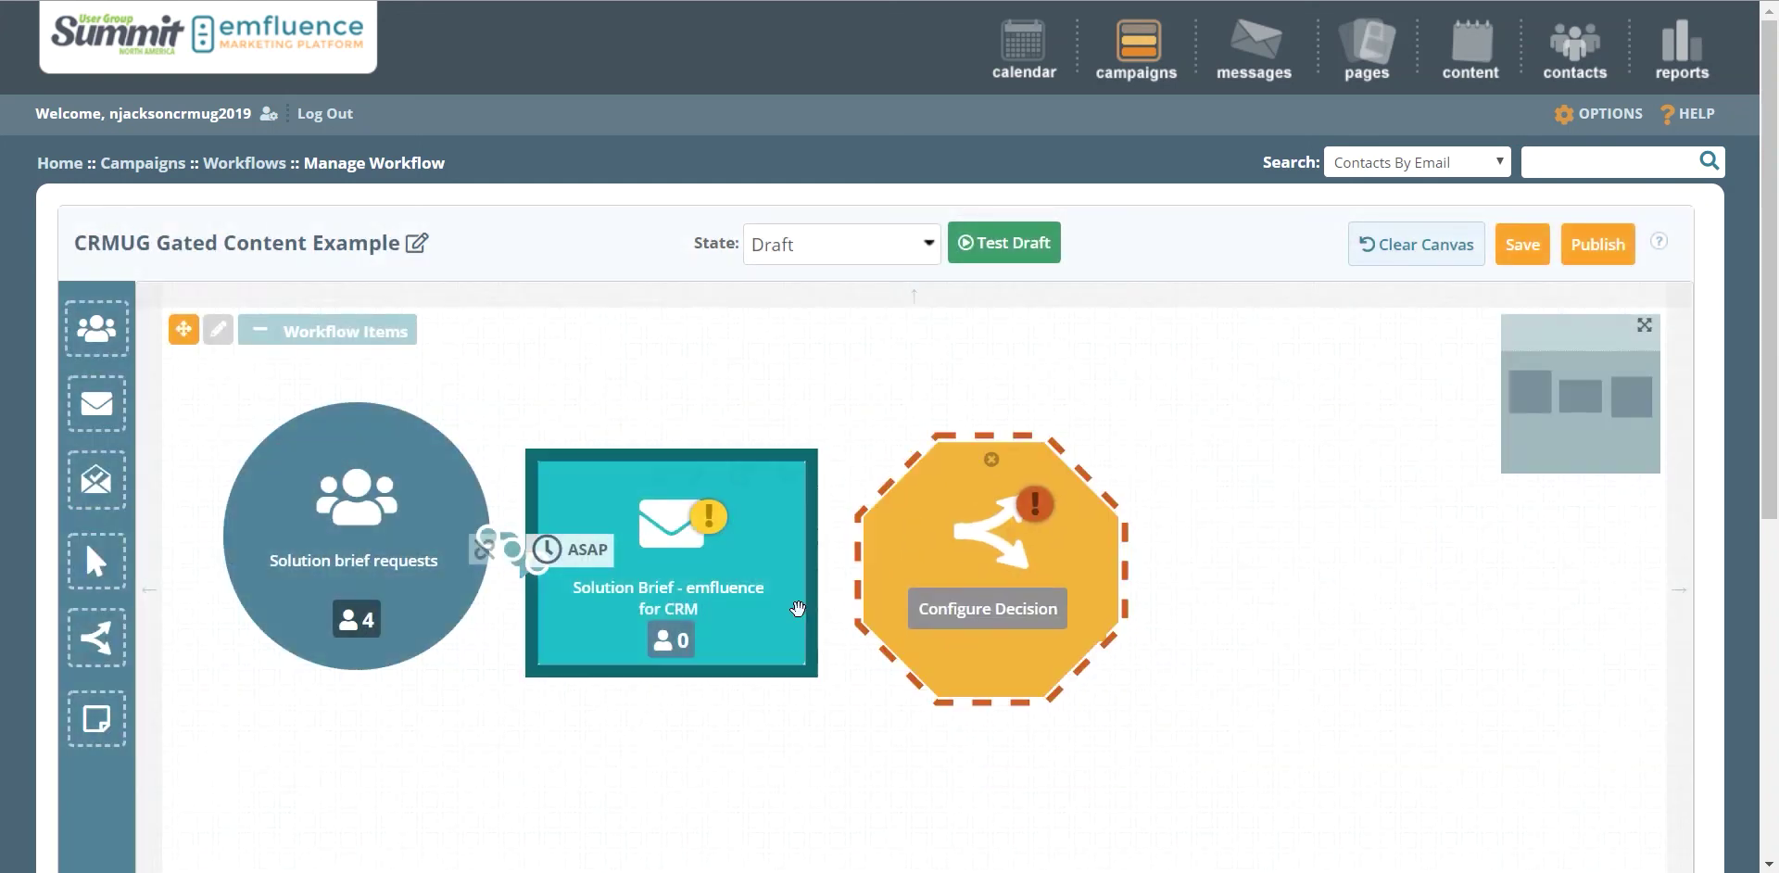
left_click_drag(820, 593, 973, 603)
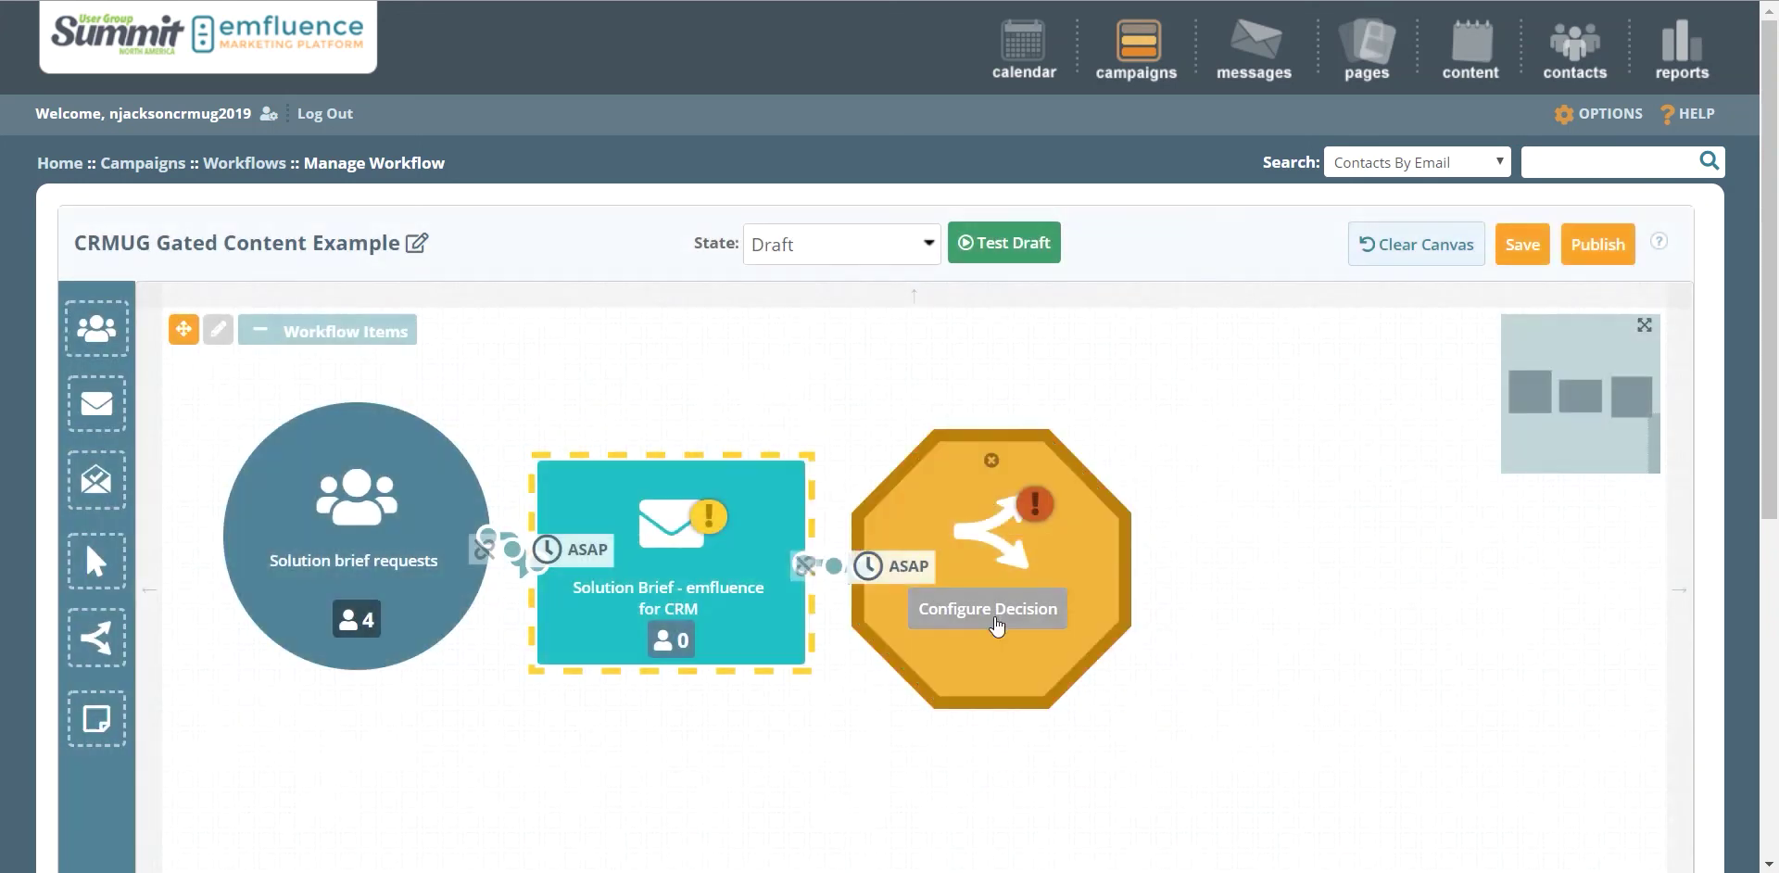
left_click(996, 621)
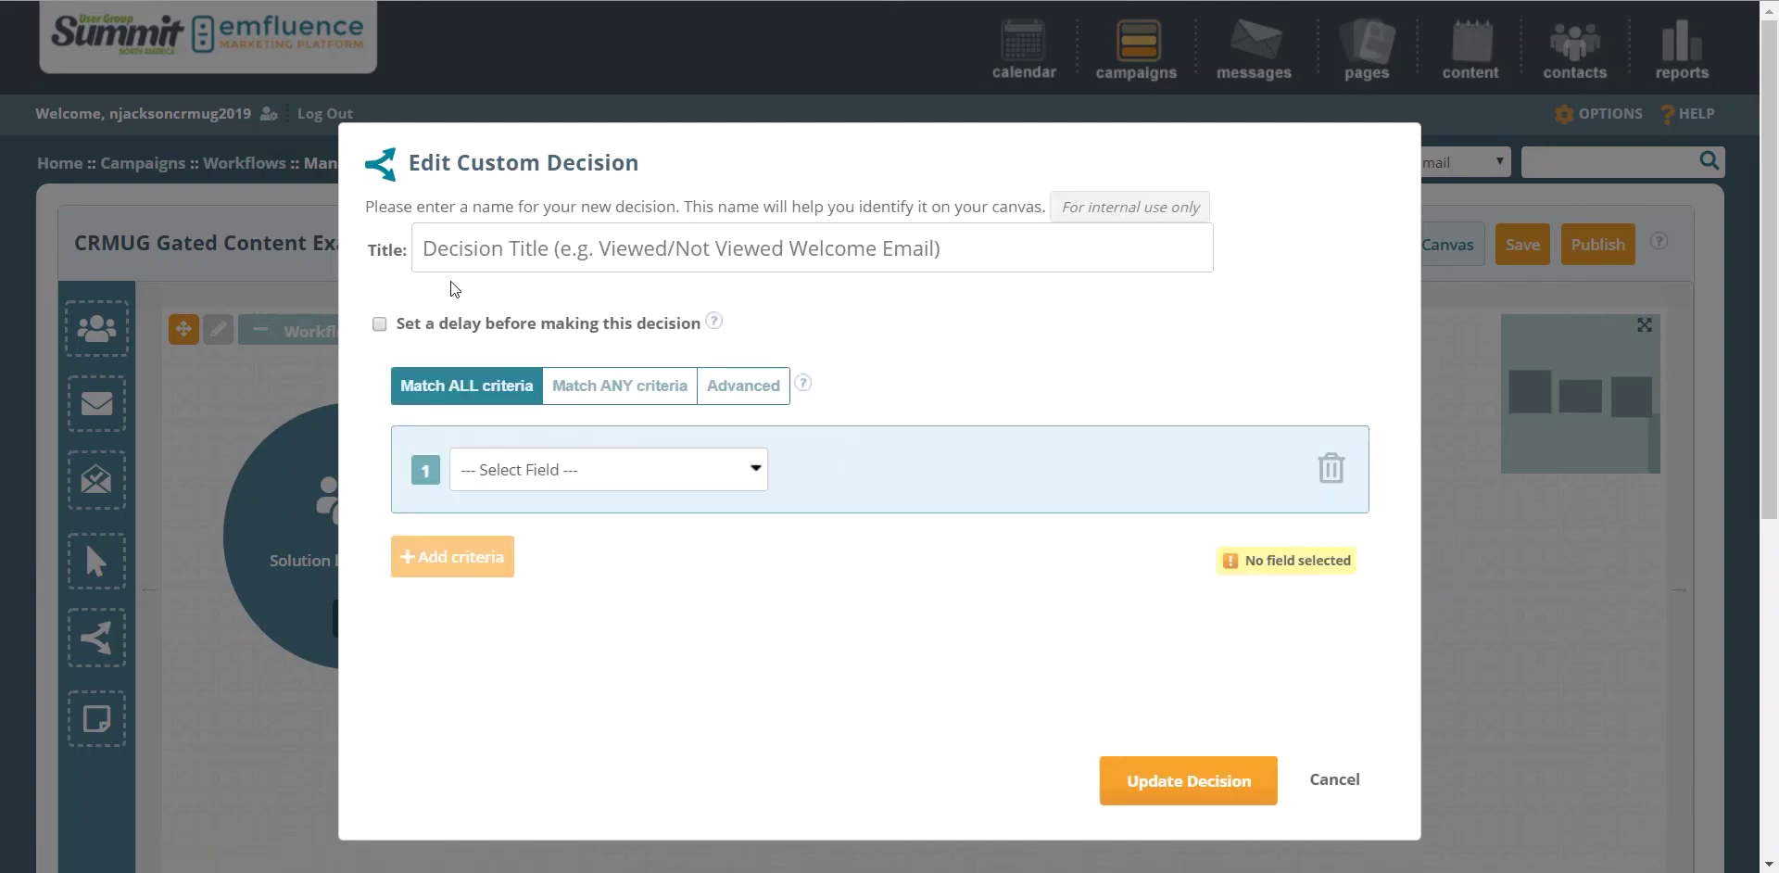
Step: Title the decision 'Engaged?' and give it a 5-day delay
left_click(466, 265)
type("Ena")
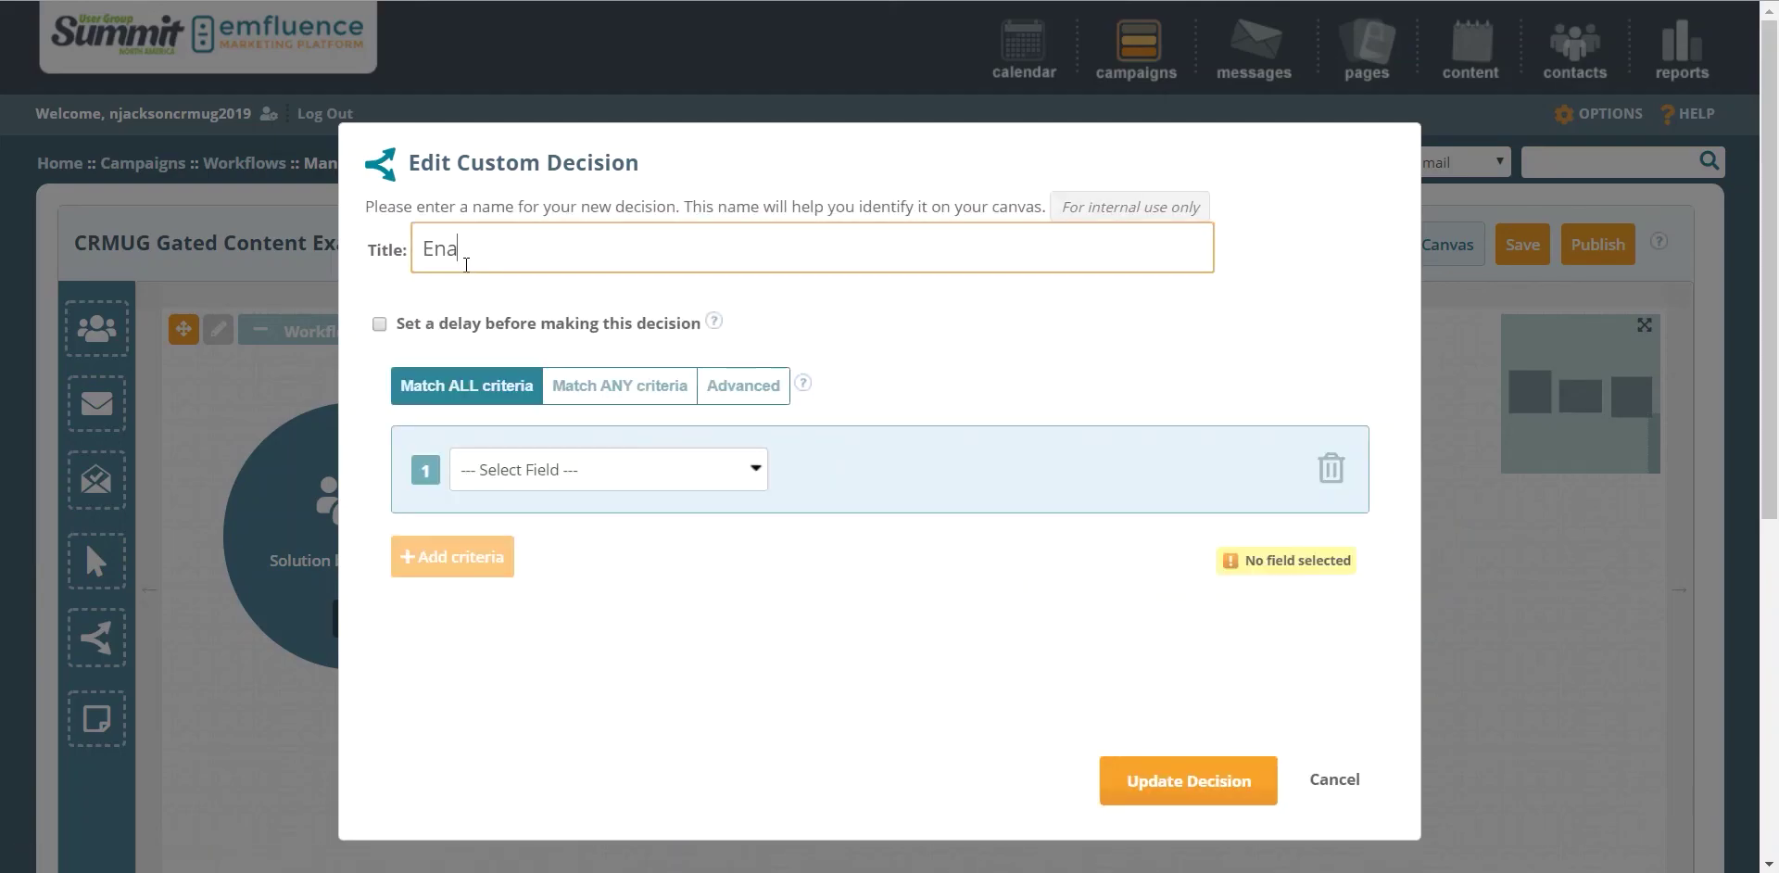
key("BackSpace")
type("gaged?")
left_click(379, 324)
left_click(491, 376)
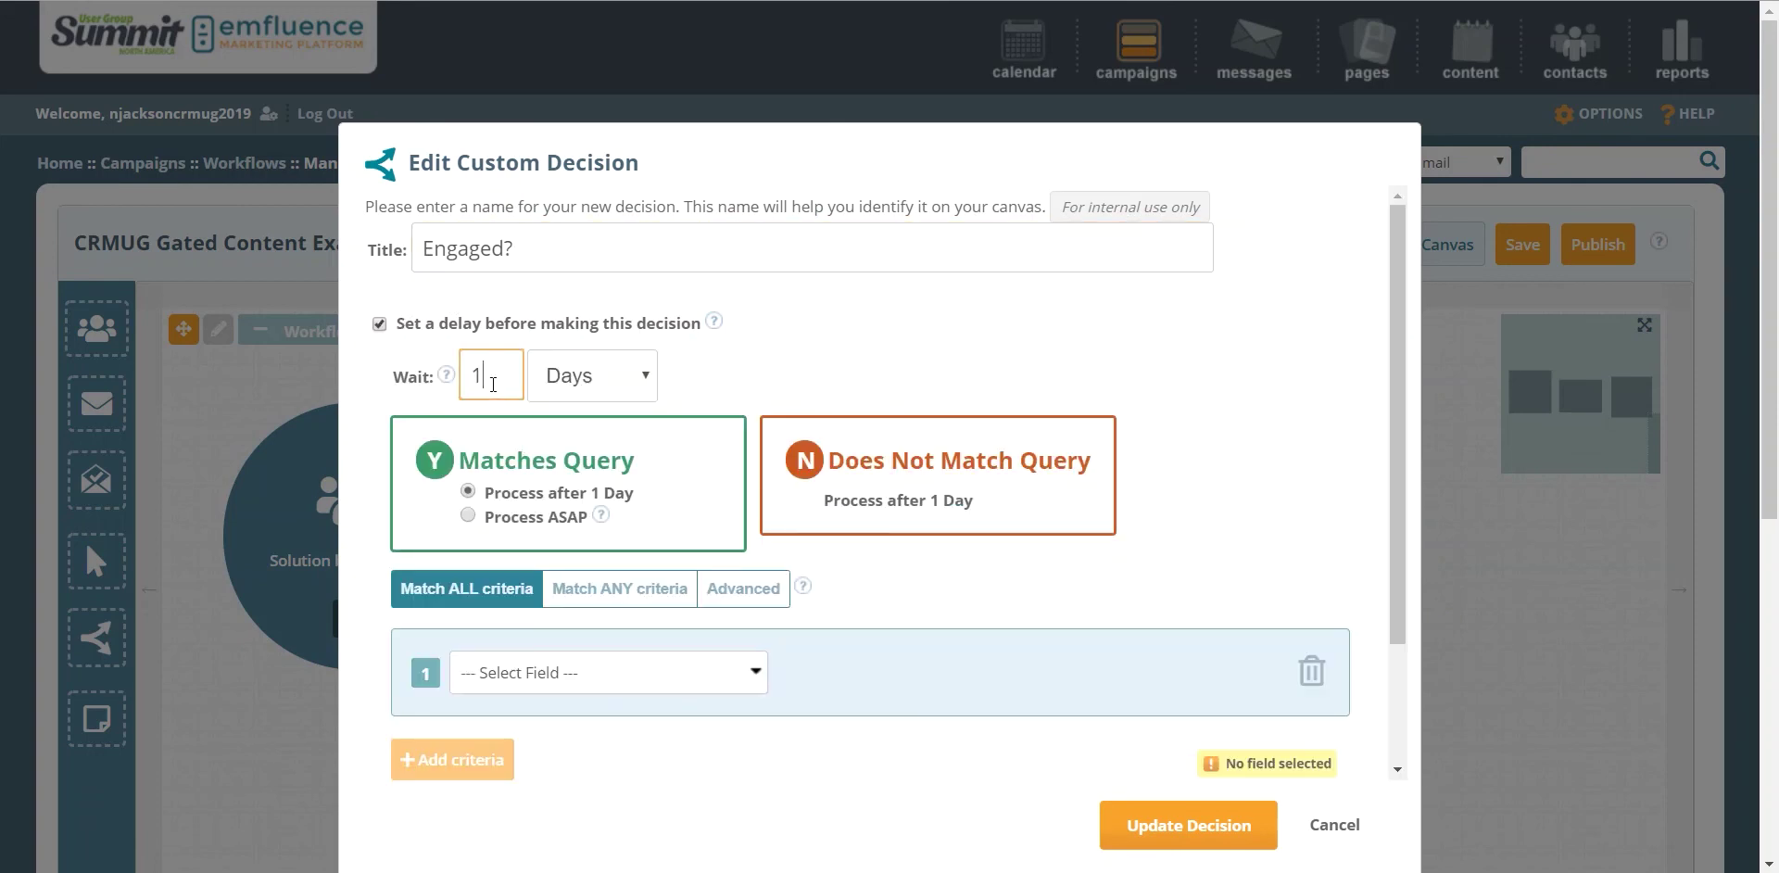
key("BackSpace")
type("5")
Step: Set the criterion to Contact Score (current primary) Greater Than 15 and update the decision
left_click(580, 677)
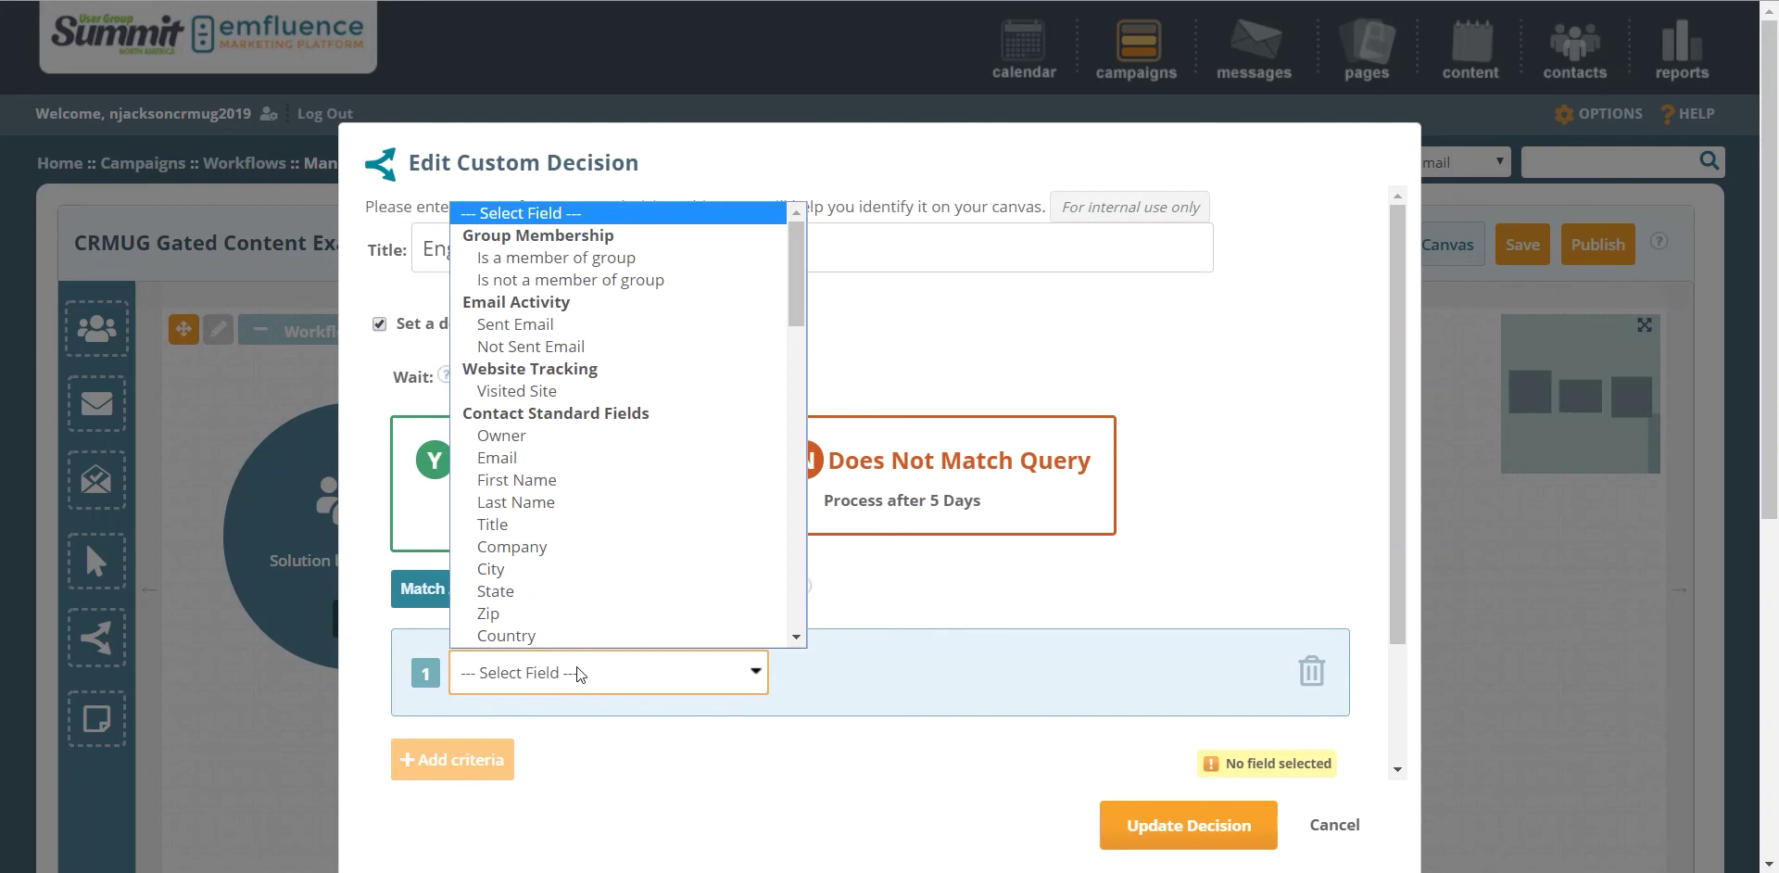
scroll(580, 585, "down", 5)
left_click(586, 550)
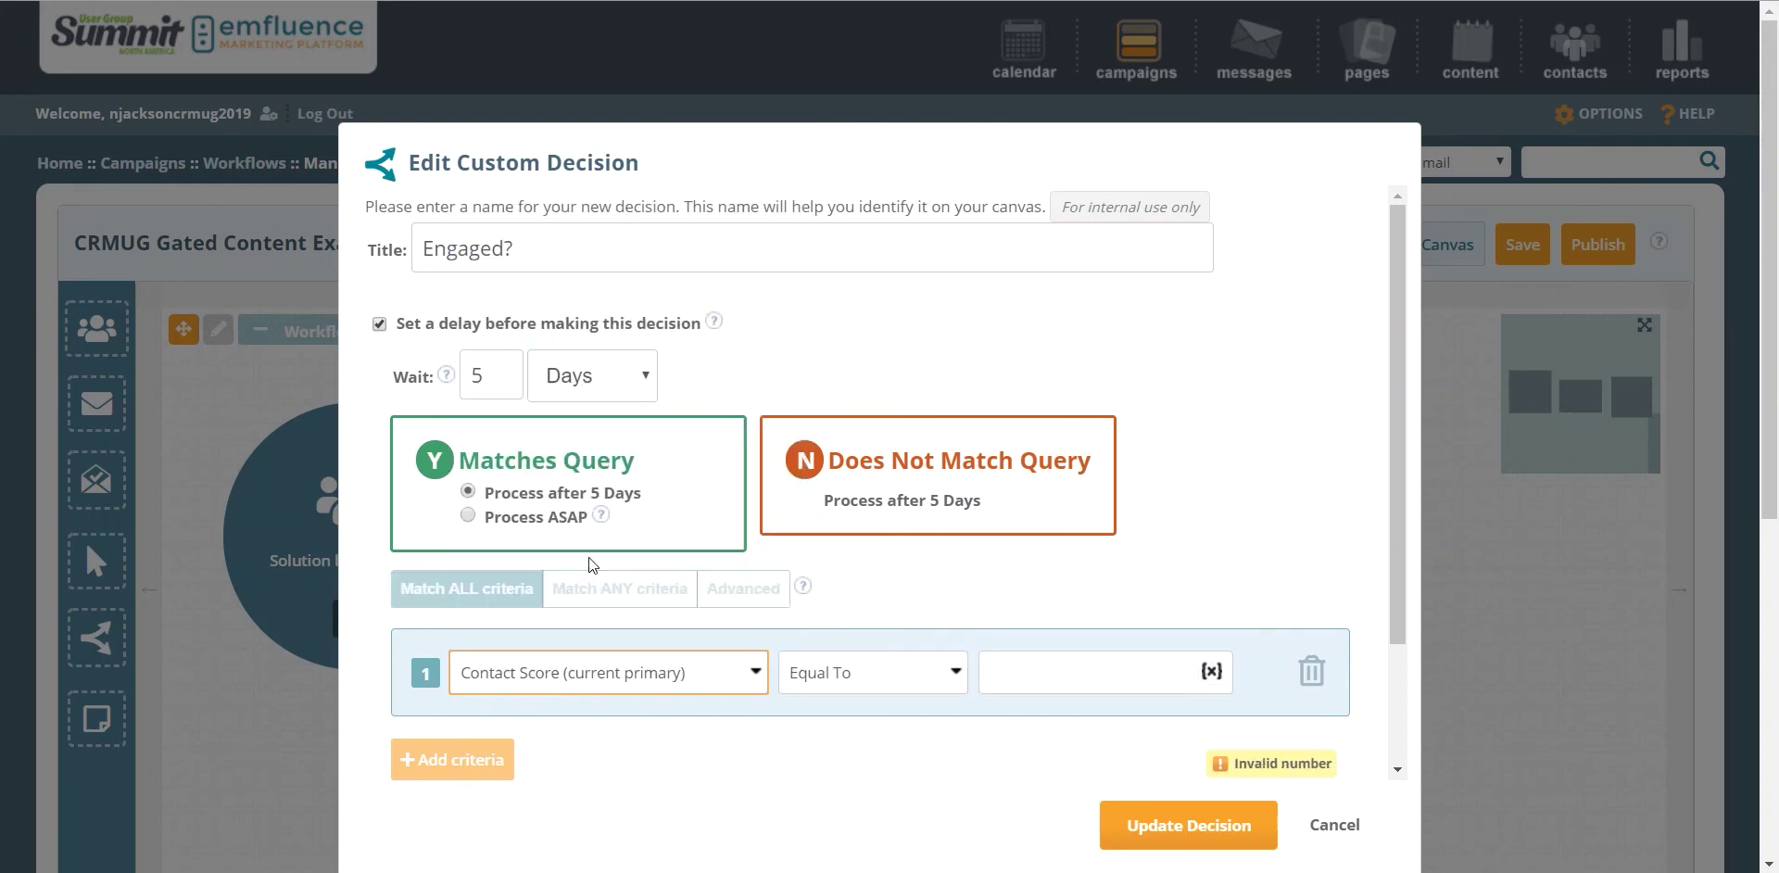
left_click(828, 672)
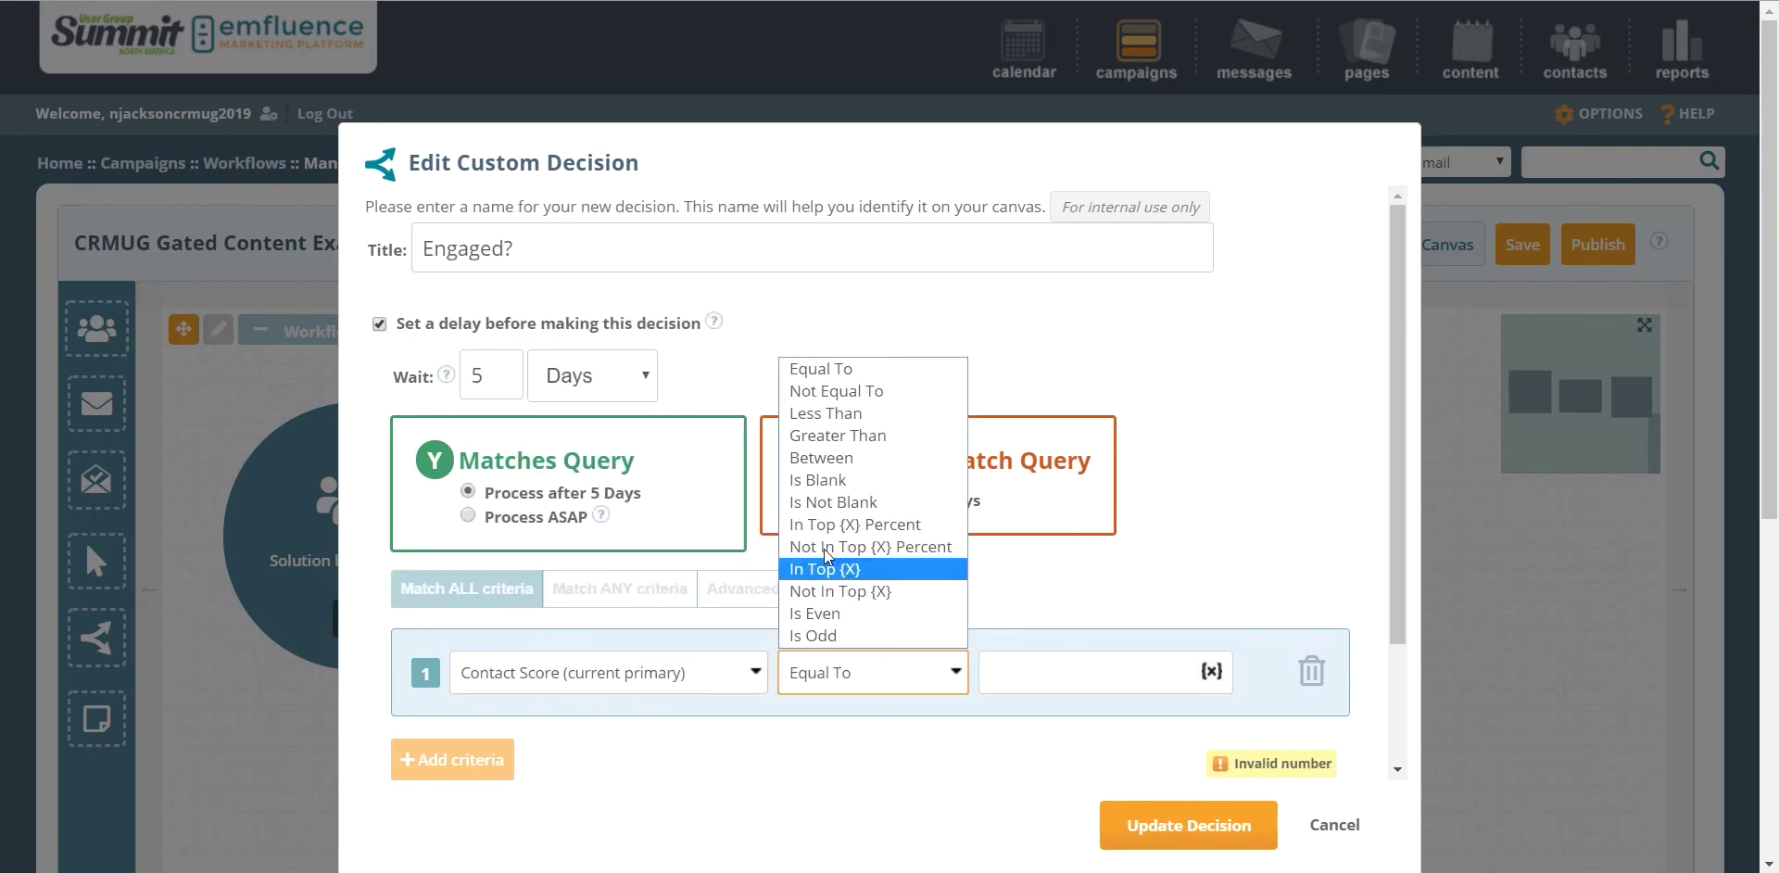
left_click(842, 435)
left_click(1033, 688)
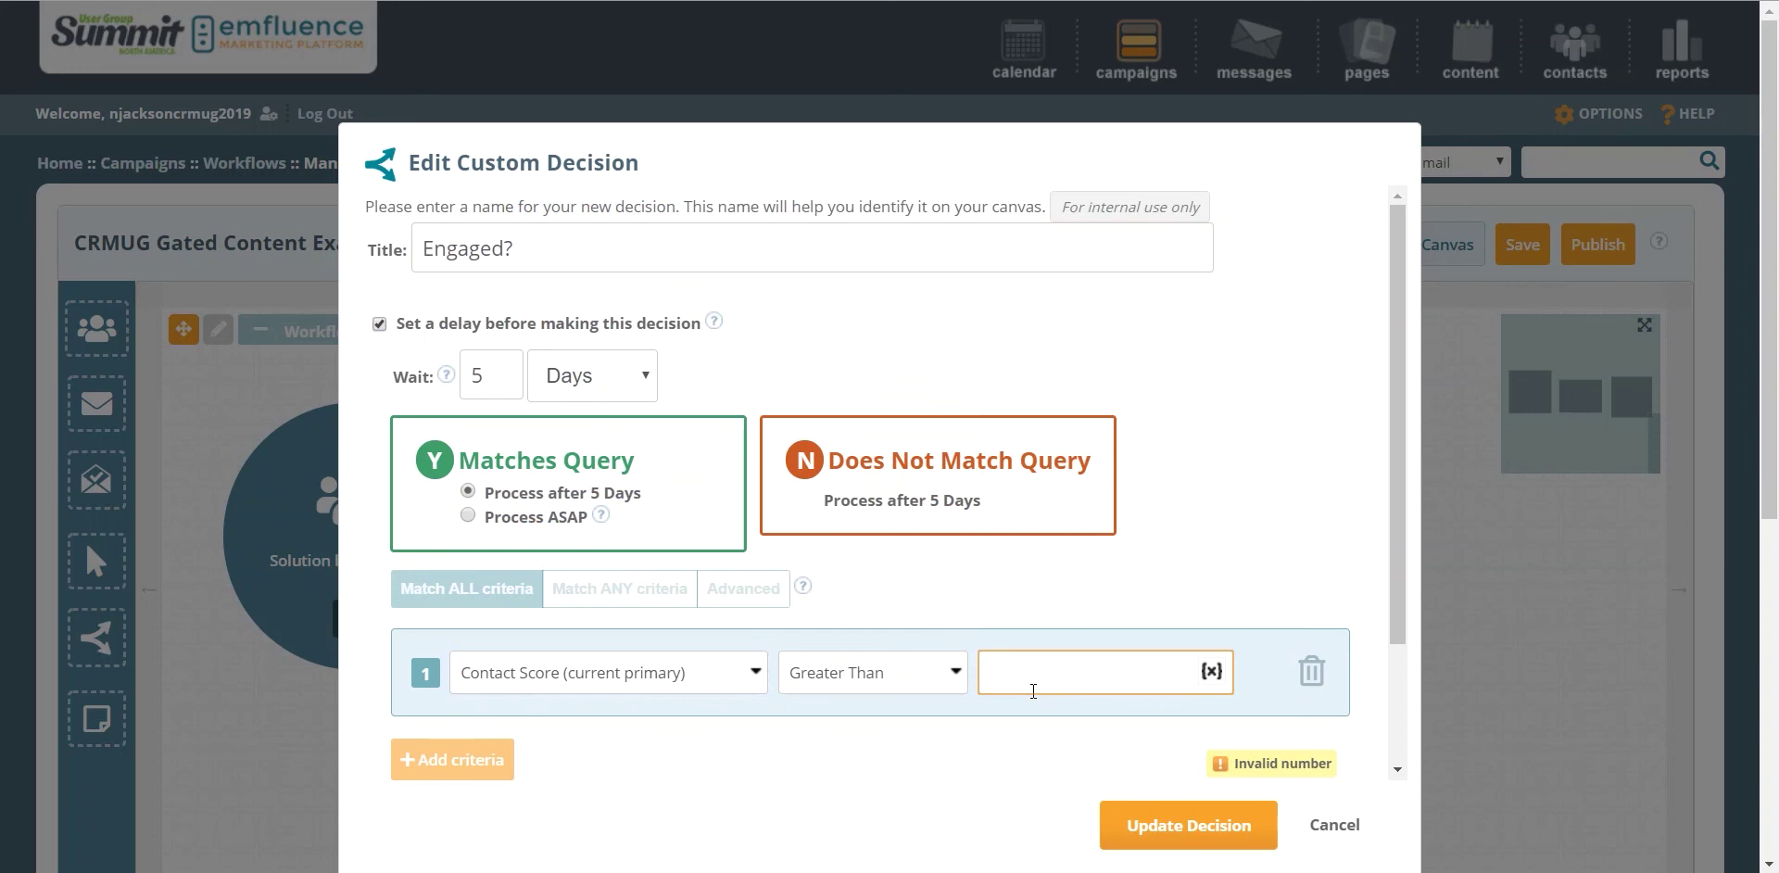
type("15")
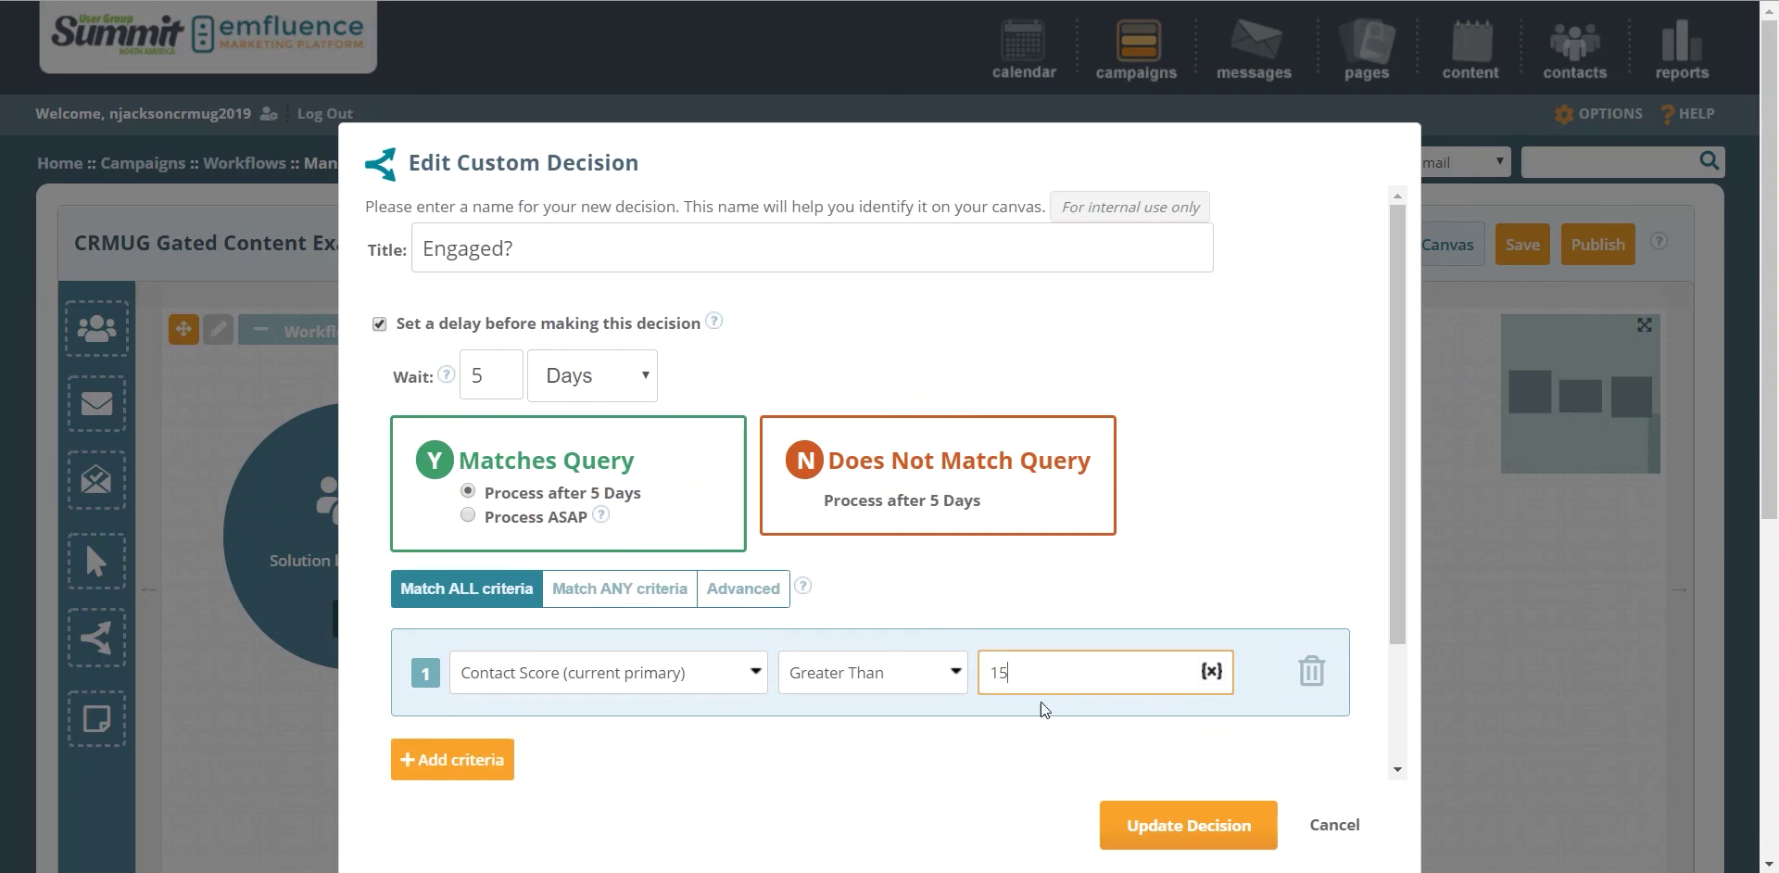
left_click(1105, 804)
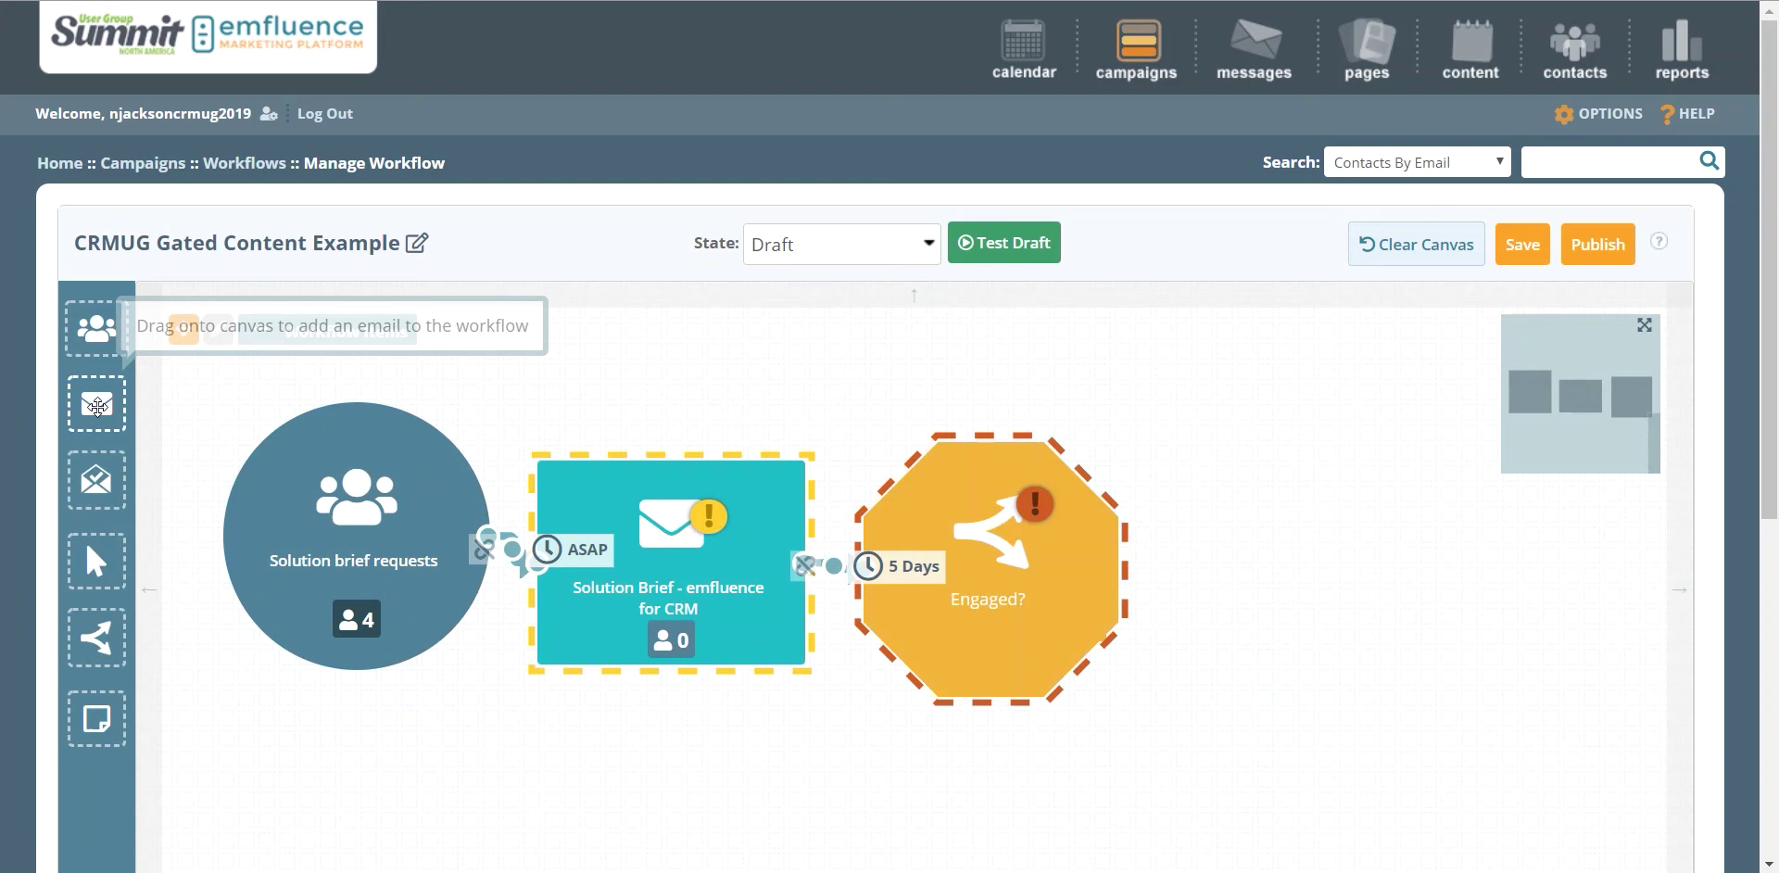
Step: Add a follow-up email step receiving contacts that match the Engaged? query
left_click_drag(96, 403, 1226, 449)
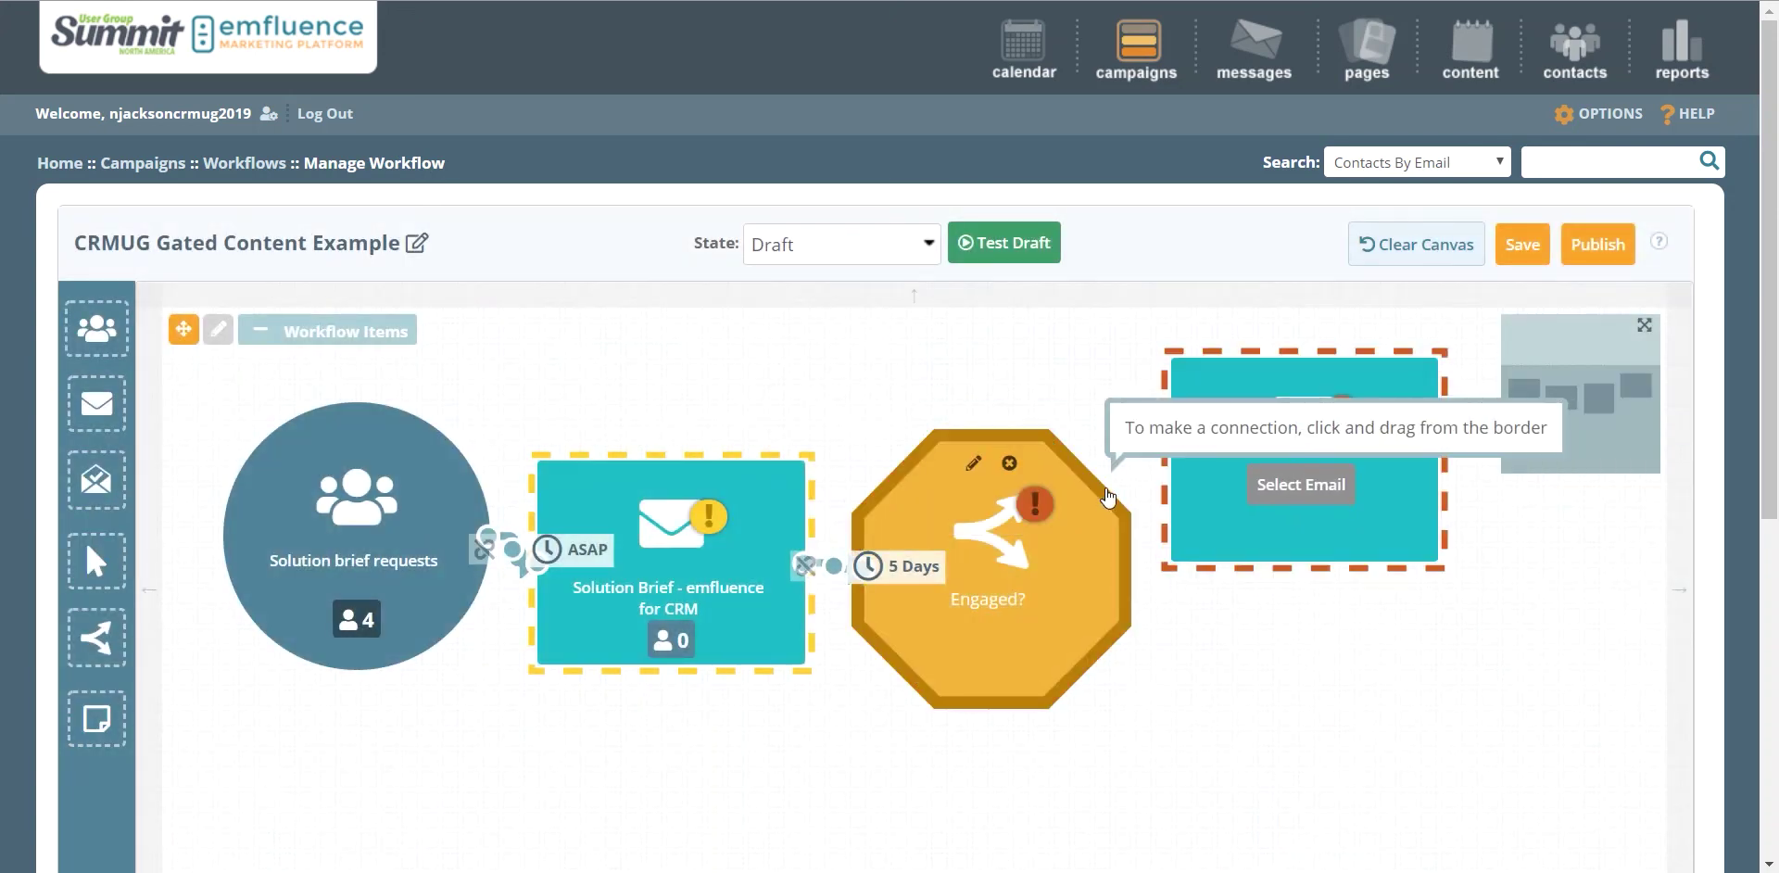
left_click_drag(1109, 486, 1189, 471)
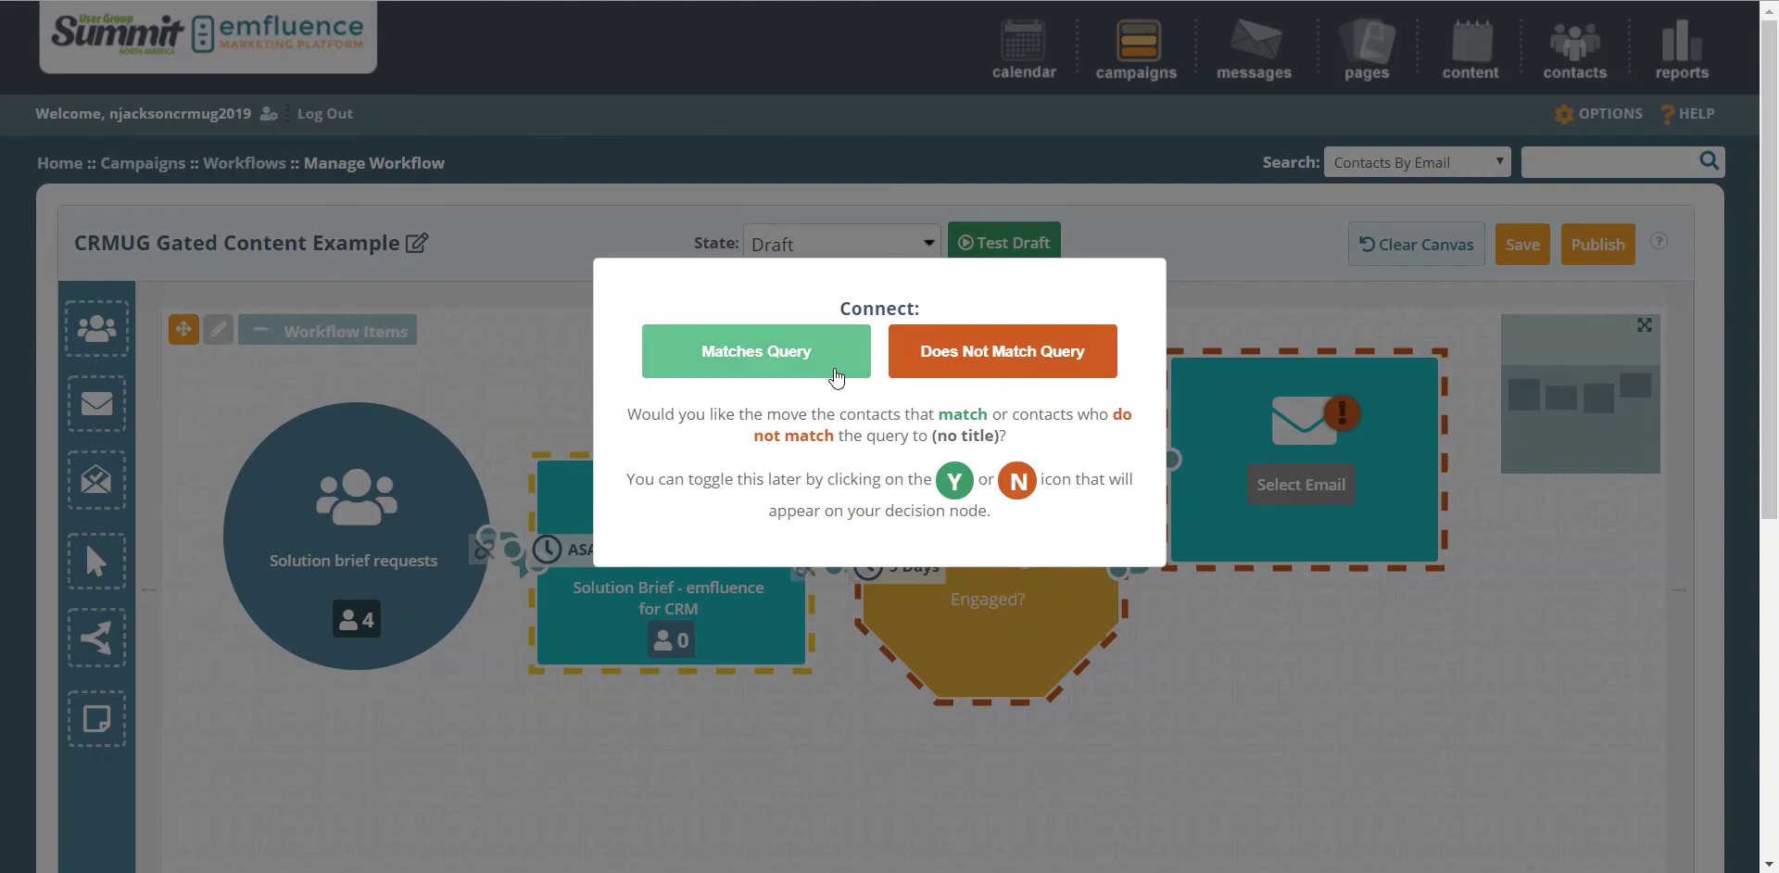
left_click(833, 355)
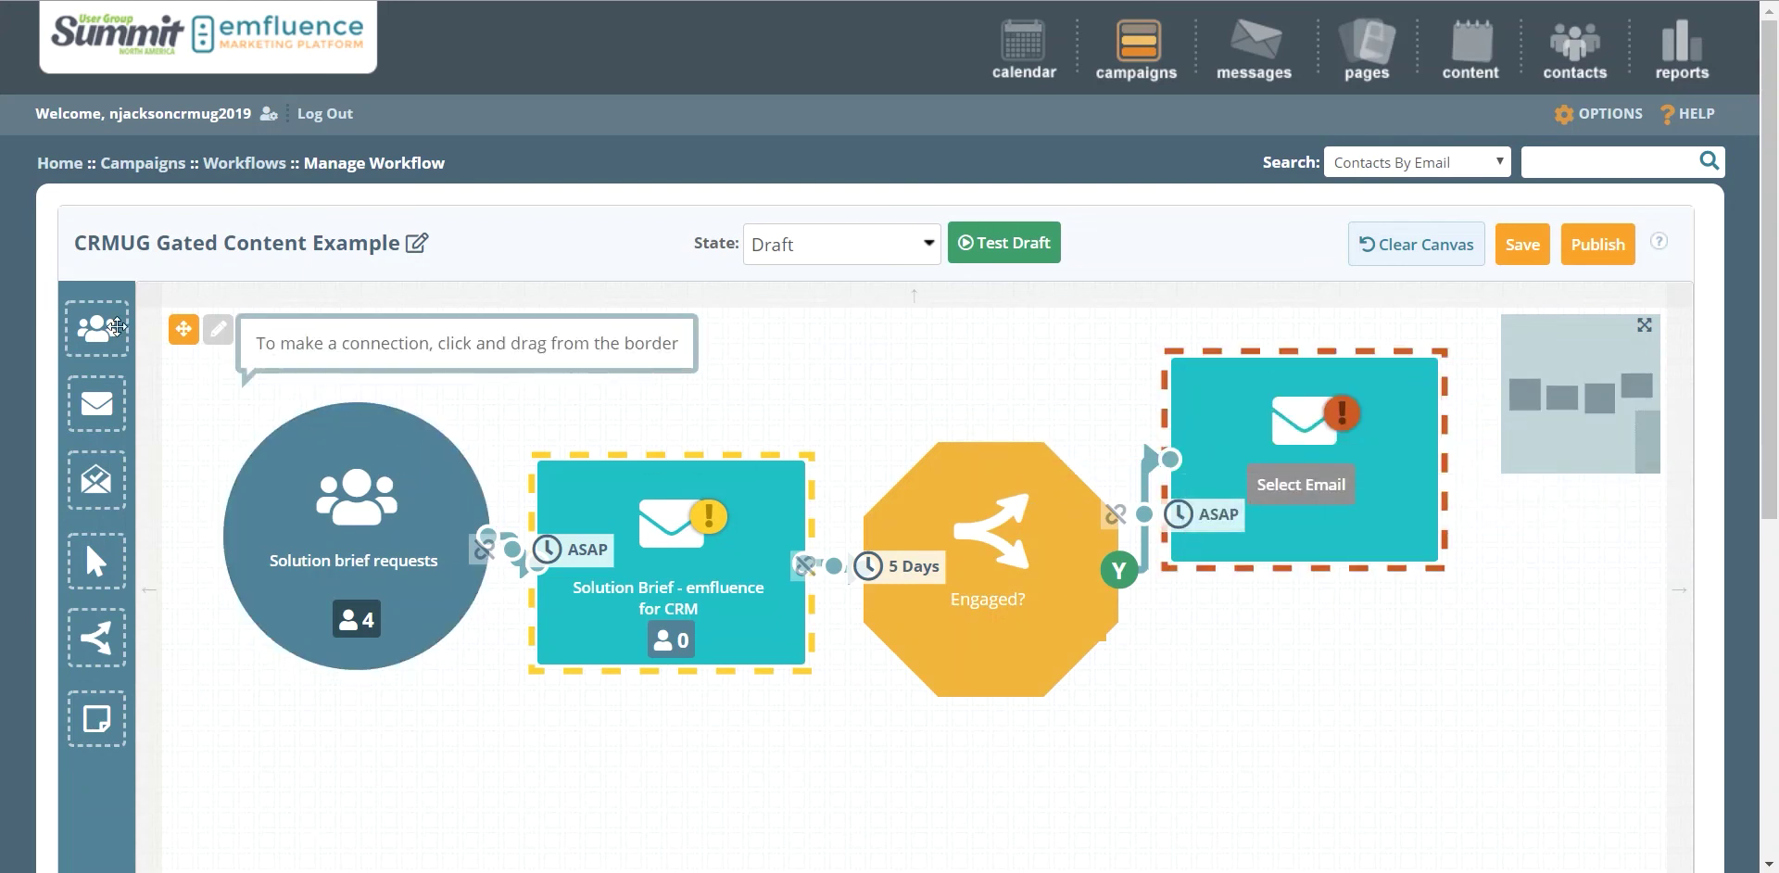
Step: Add a group step below the email for non-matching Engaged? contacts
left_click_drag(97, 328, 1267, 732)
left_click_drag(1268, 786, 1216, 716)
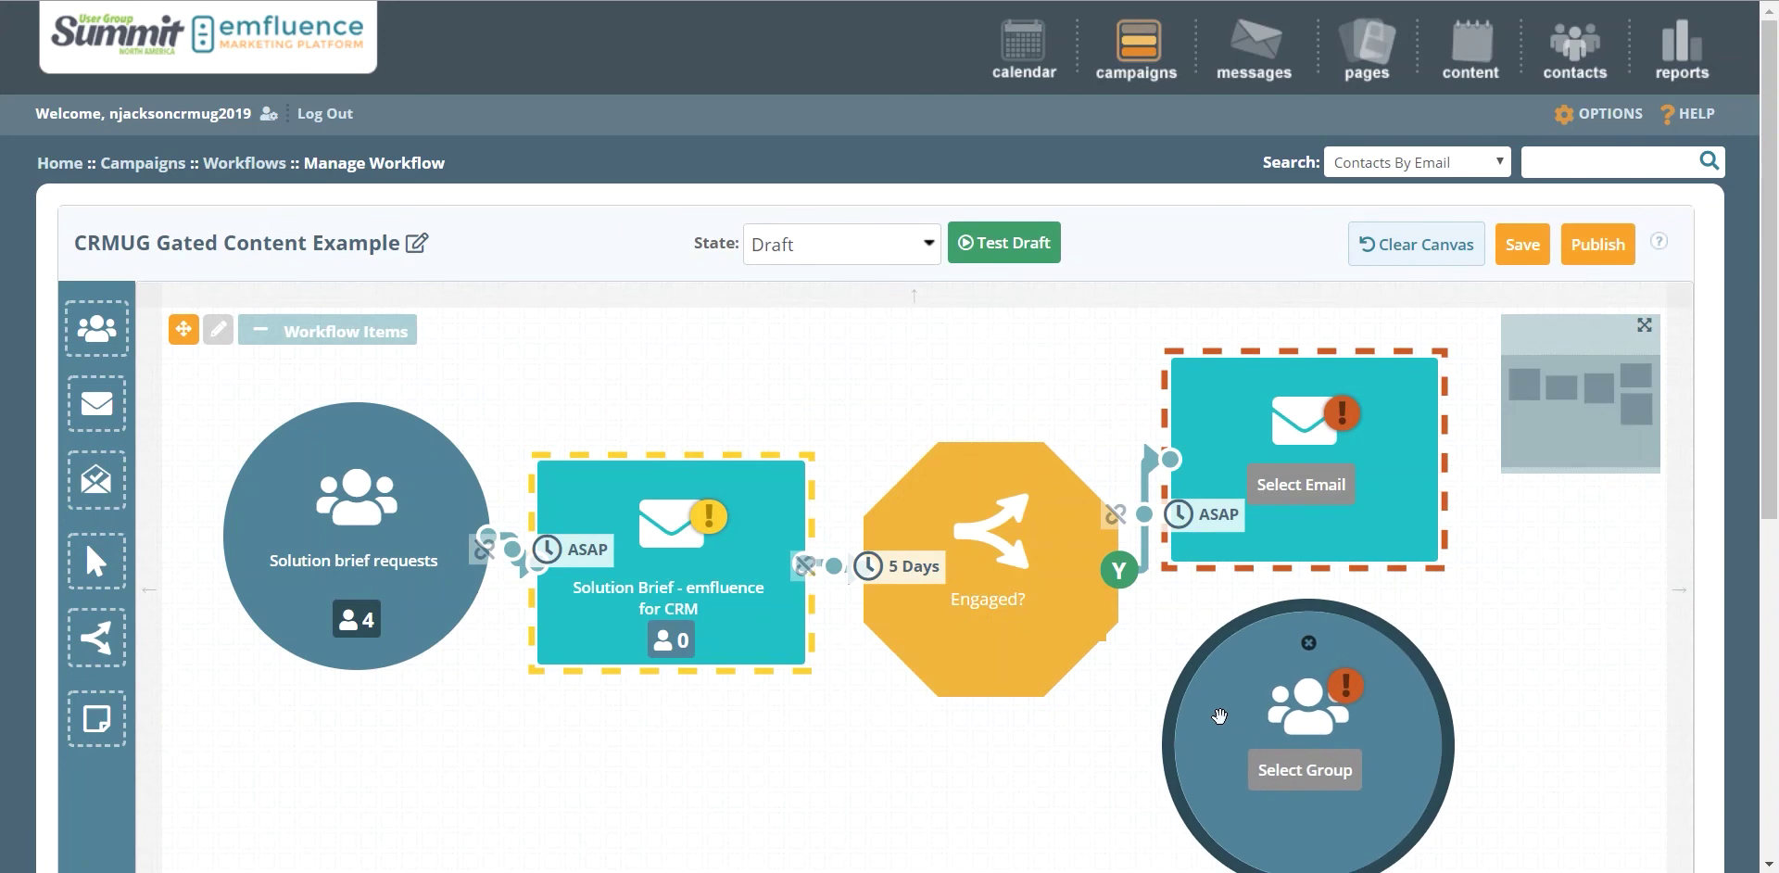
left_click_drag(1096, 664, 1216, 788)
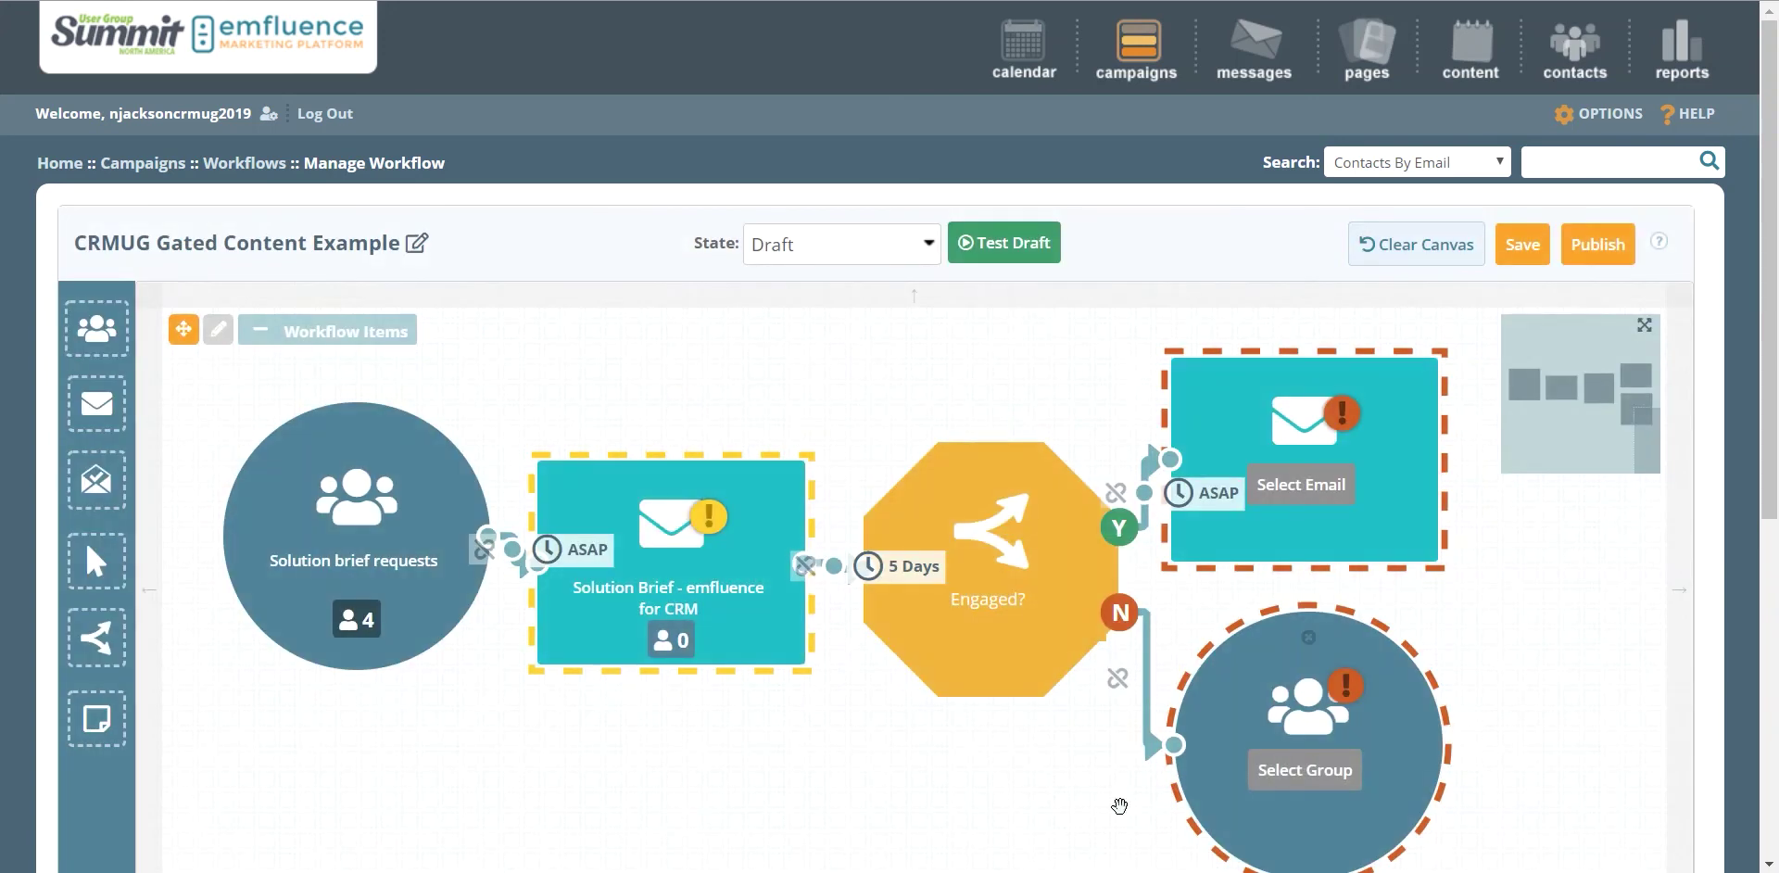